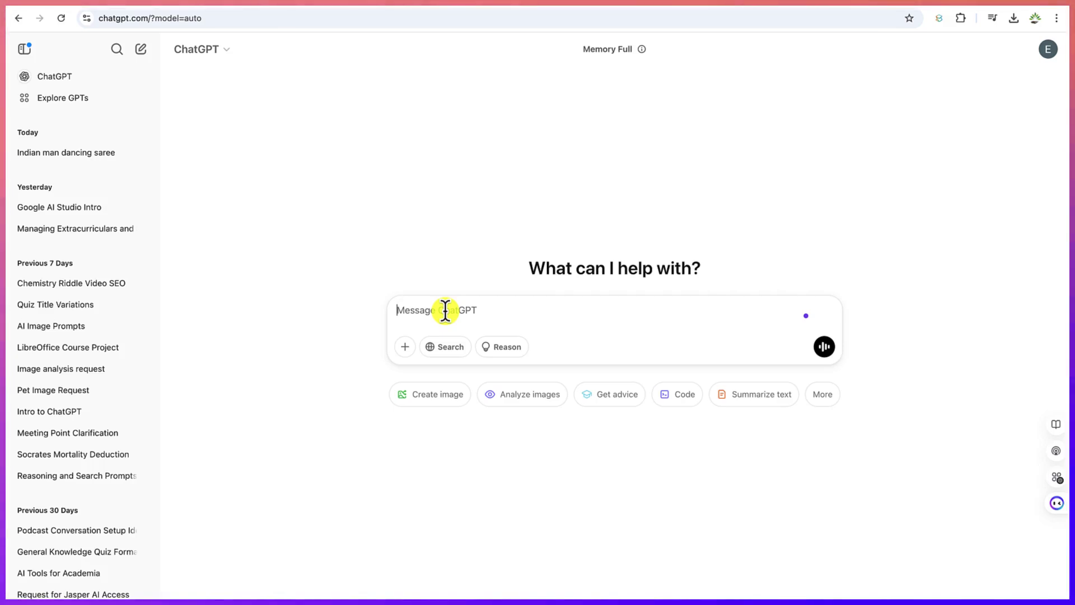
# Ask for 3 basic but highly detailed Leonardo AI prompts to generate the image of a Malaysian man dancing in a local dress.
pyautogui.write('Can you give me 3 basic prompts to generate the image of a malaysian man dancing in a local dress to be inputted into leonardo ai, be as detailed as possible')
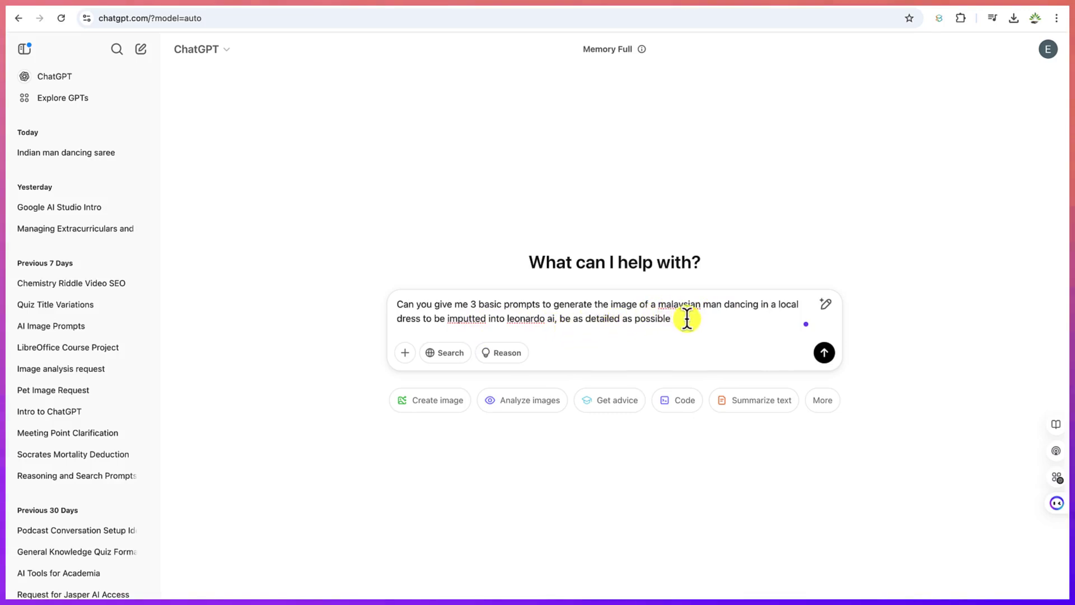
pyautogui.press('Return')
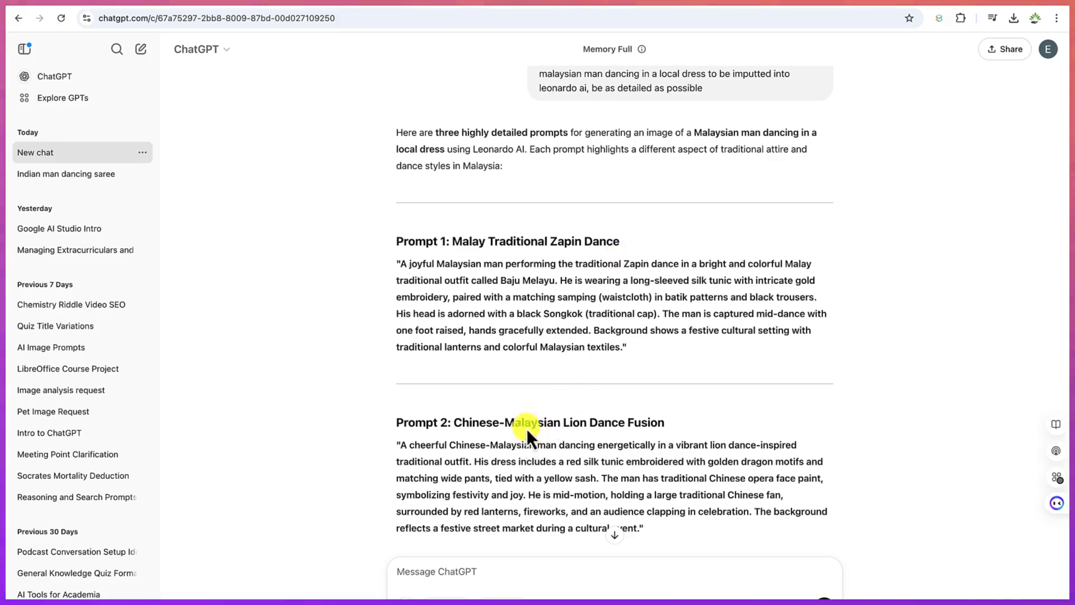
pyautogui.scroll(-5, 533, 417)
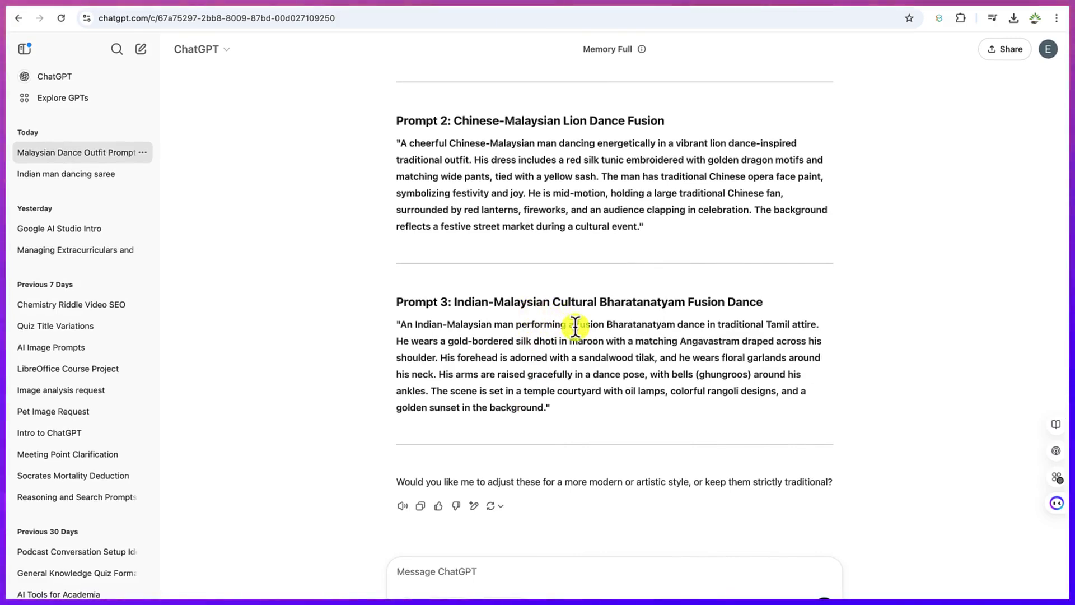
# Copy the full text of Prompt 1, Malay Traditional Zapin Dance, without its quotation marks.
pyautogui.scroll(5, 582, 315)
pyautogui.moveTo(401, 297); pyautogui.dragTo(623, 375)
pyautogui.hotkey('ctrl', 'c')
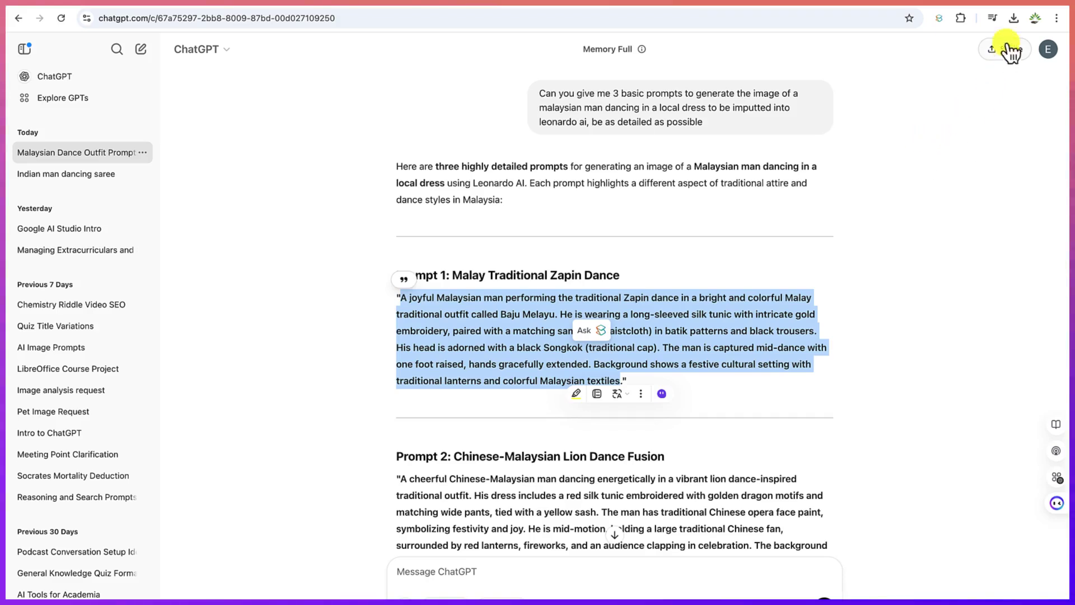
# Switch to Leonardo.Ai, sign in with Google and open the Image Creation tool.
pyautogui.click(1011, 10)
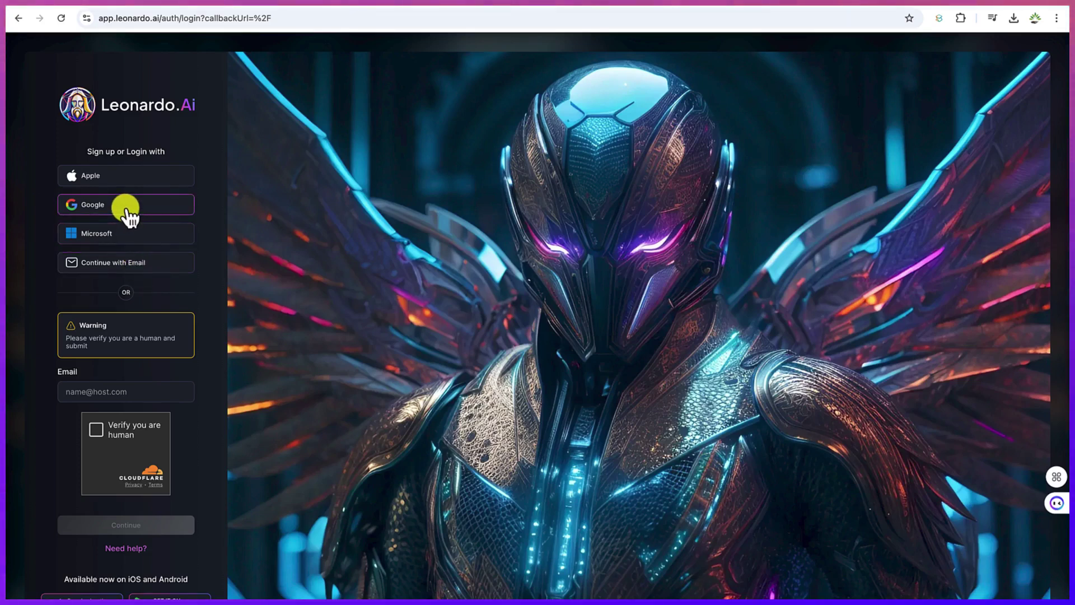
pyautogui.click(126, 209)
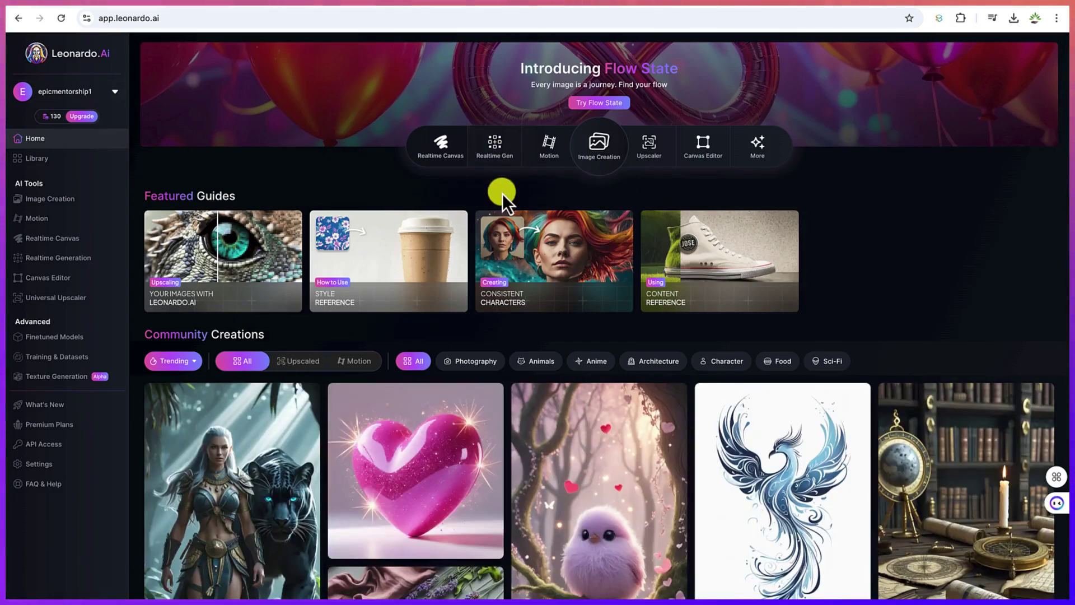
pyautogui.click(598, 149)
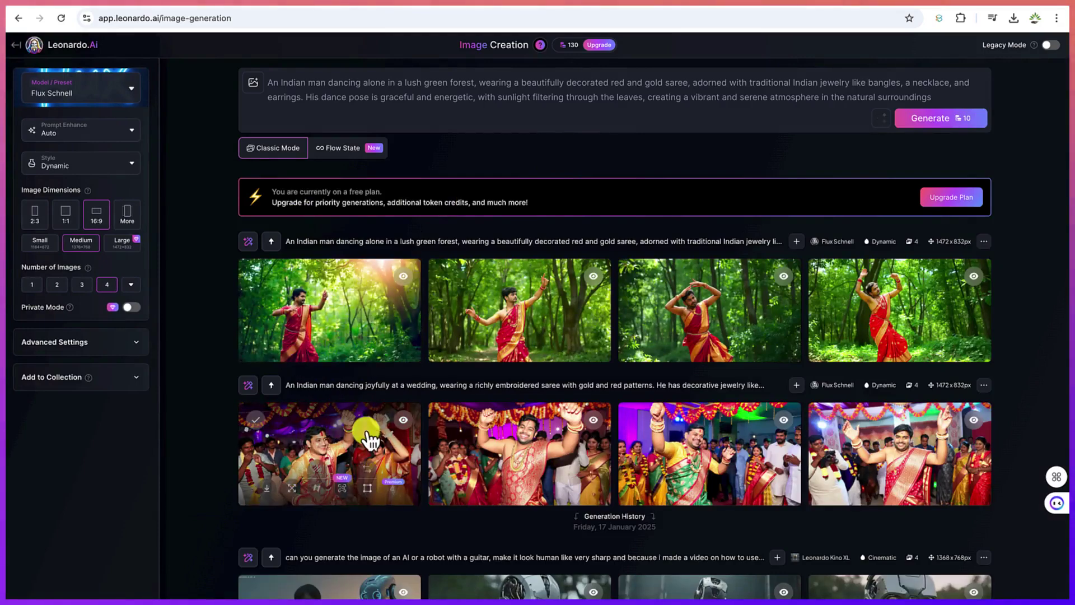
# Examine the earlier generations, the featured model presets, the available styles and the advanced settings of the image generator.
pyautogui.scroll(-5, 370, 439)
pyautogui.scroll(-2, 367, 436)
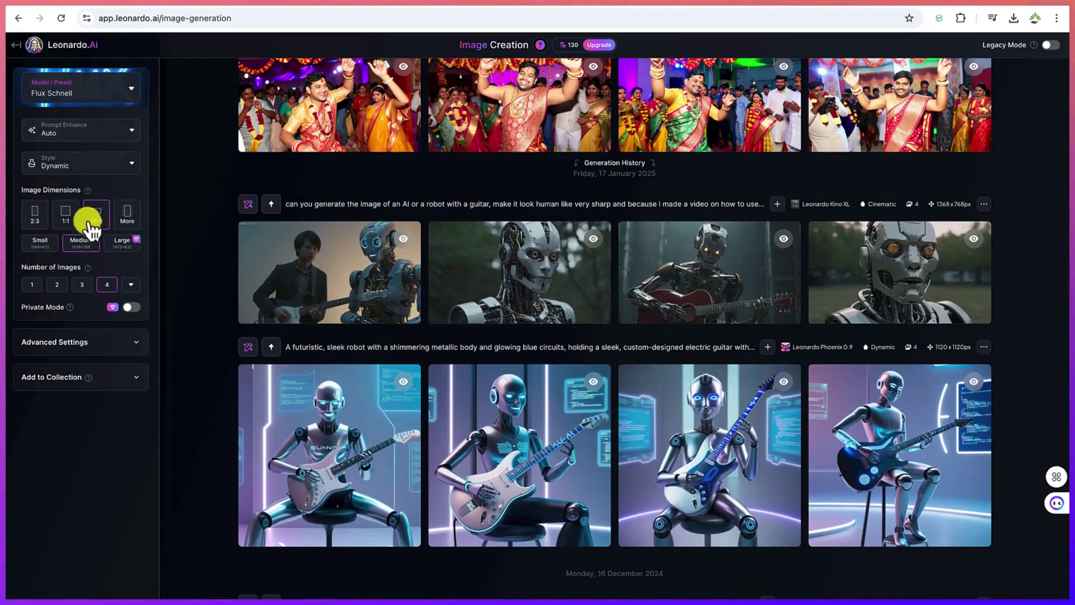
pyautogui.scroll(2, 31, 89)
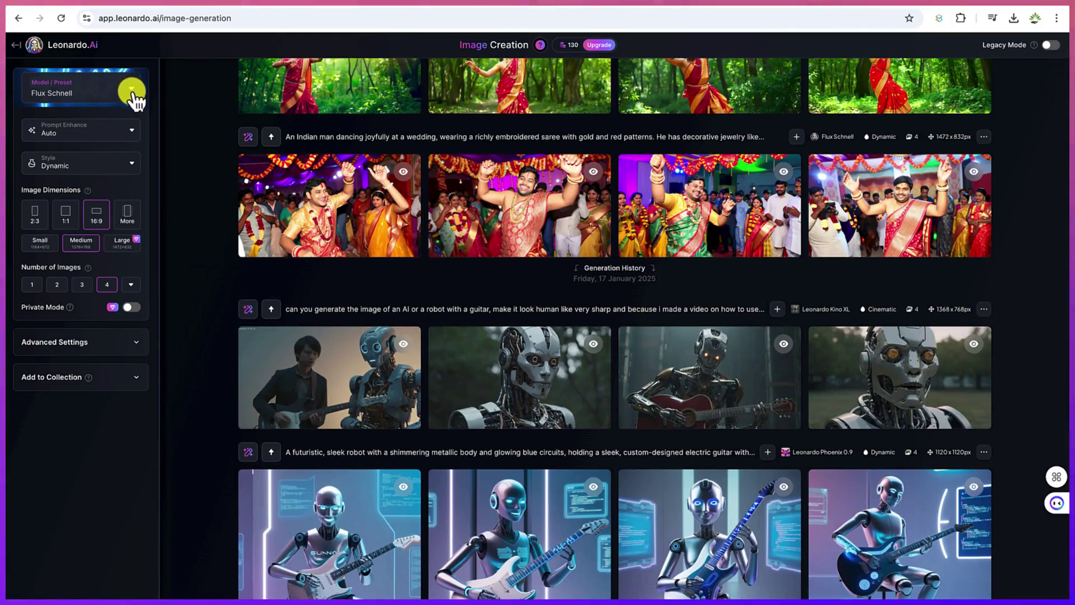
pyautogui.click(135, 94)
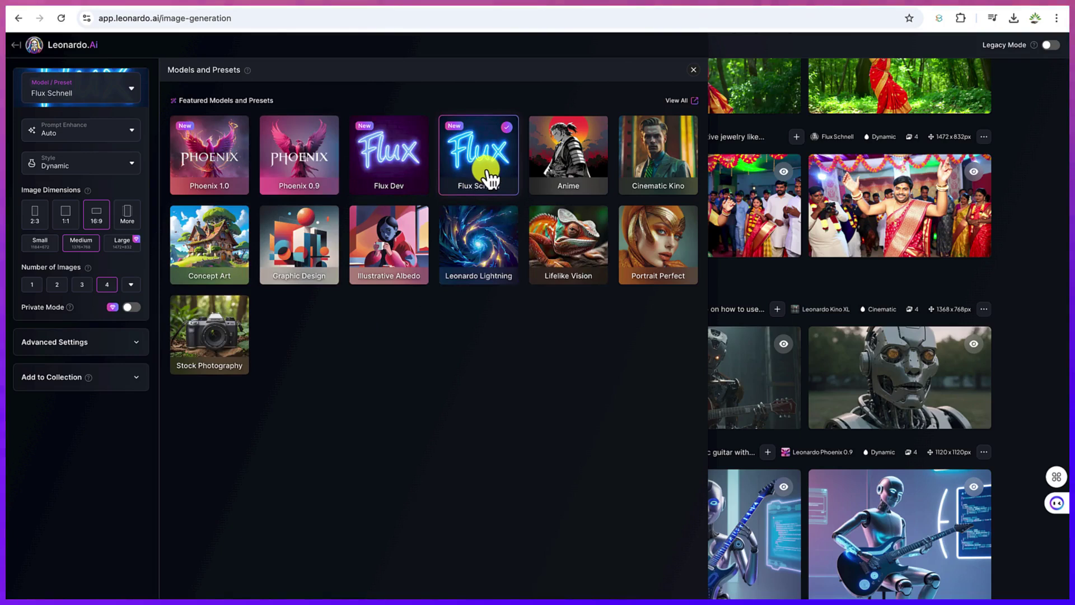
pyautogui.click(129, 167)
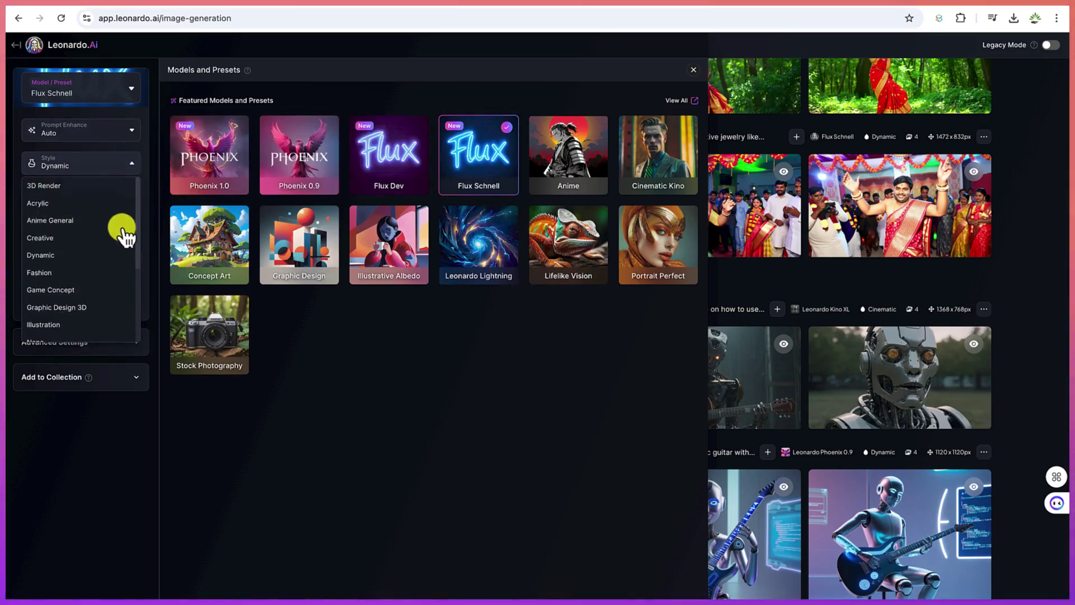
pyautogui.scroll(-3, 121, 238)
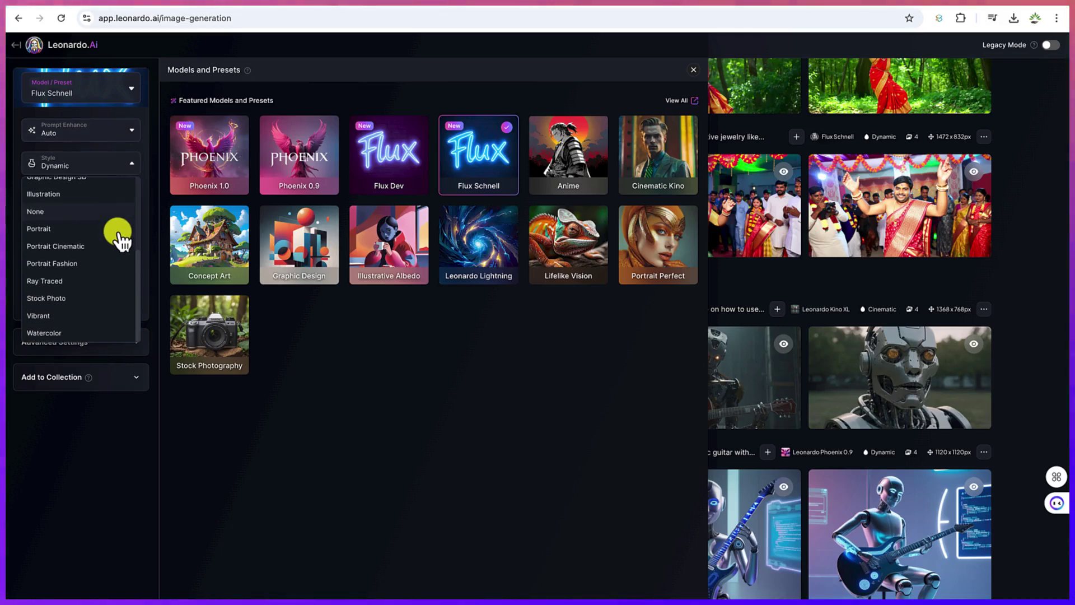
pyautogui.scroll(3, 117, 235)
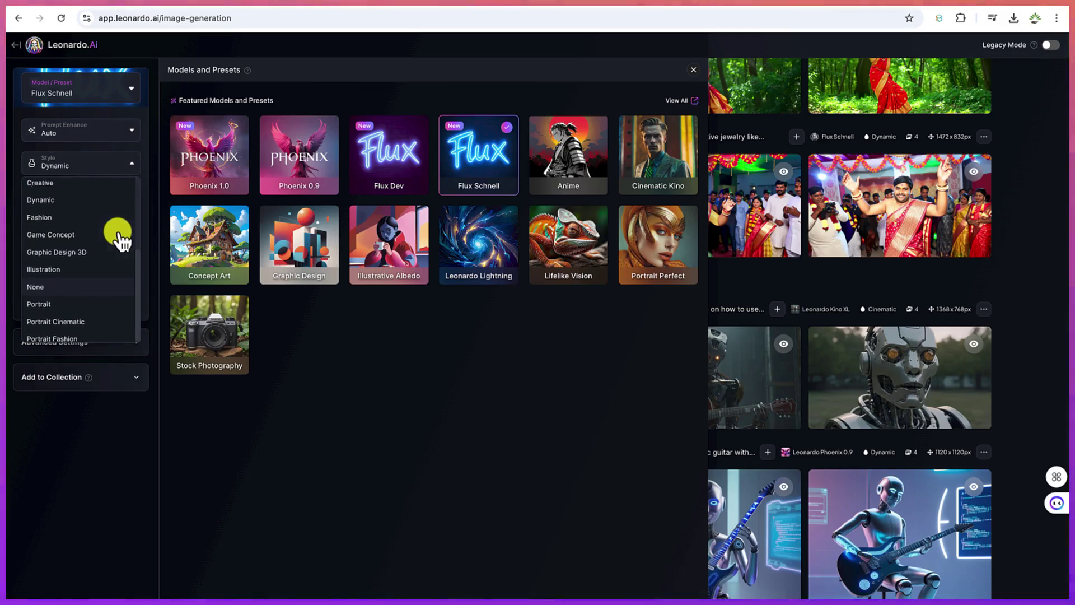
pyautogui.click(112, 168)
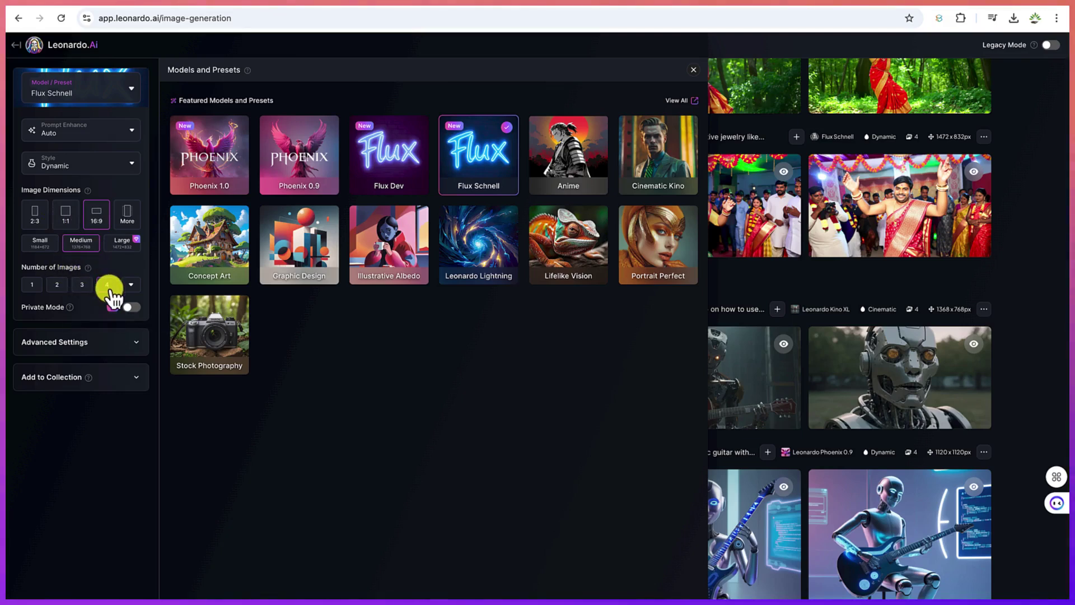
pyautogui.click(138, 345)
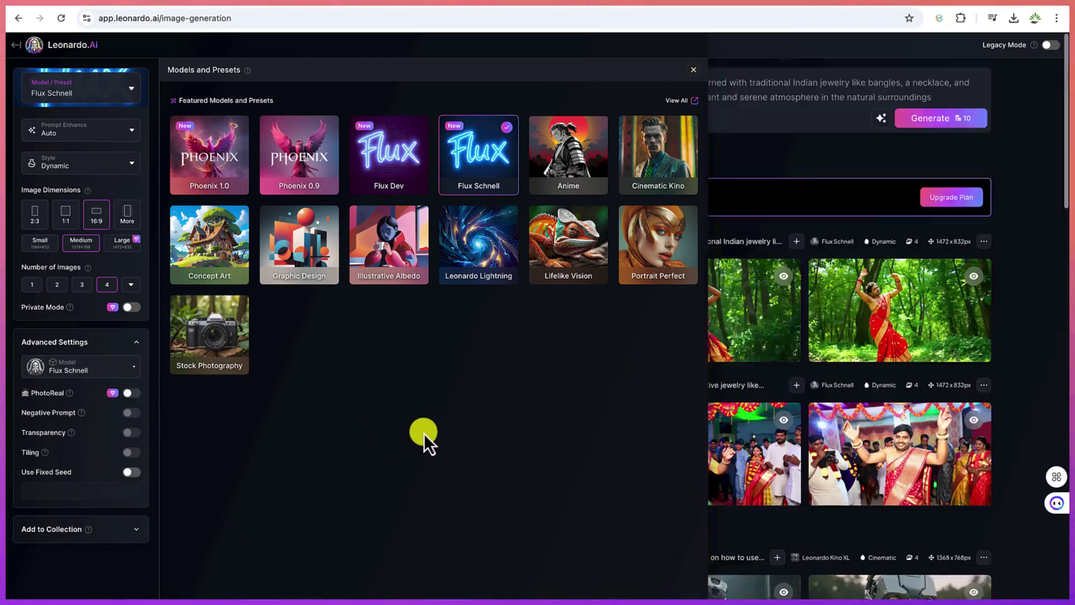
pyautogui.click(694, 69)
# Replace the existing prompt with the copied Malaysian Zapin dance prompt and generate the images.
pyautogui.tripleClick(566, 97)
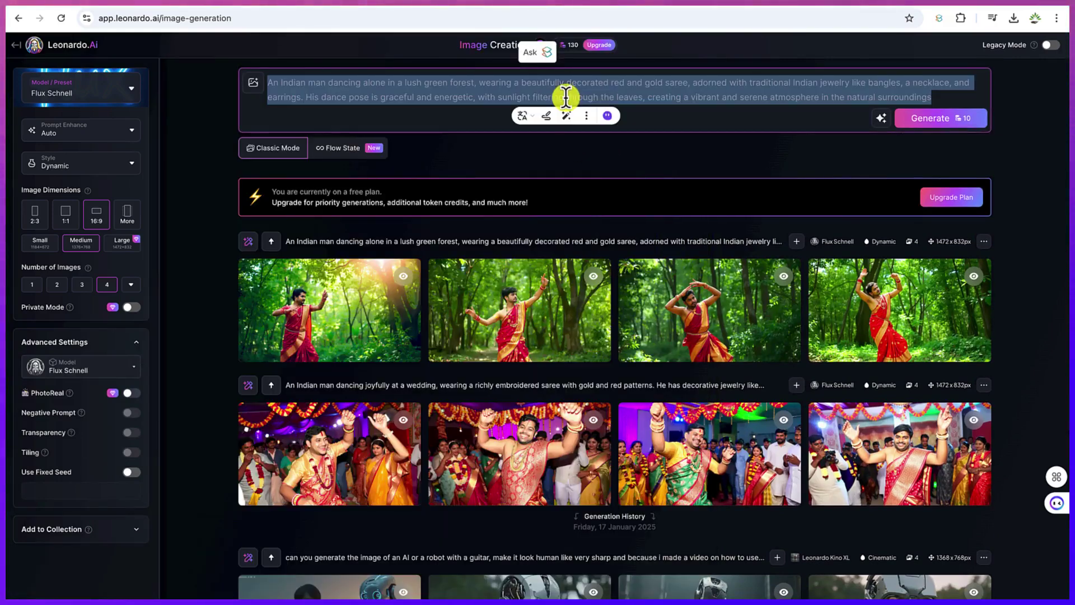
pyautogui.hotkey('ctrl', 'v')
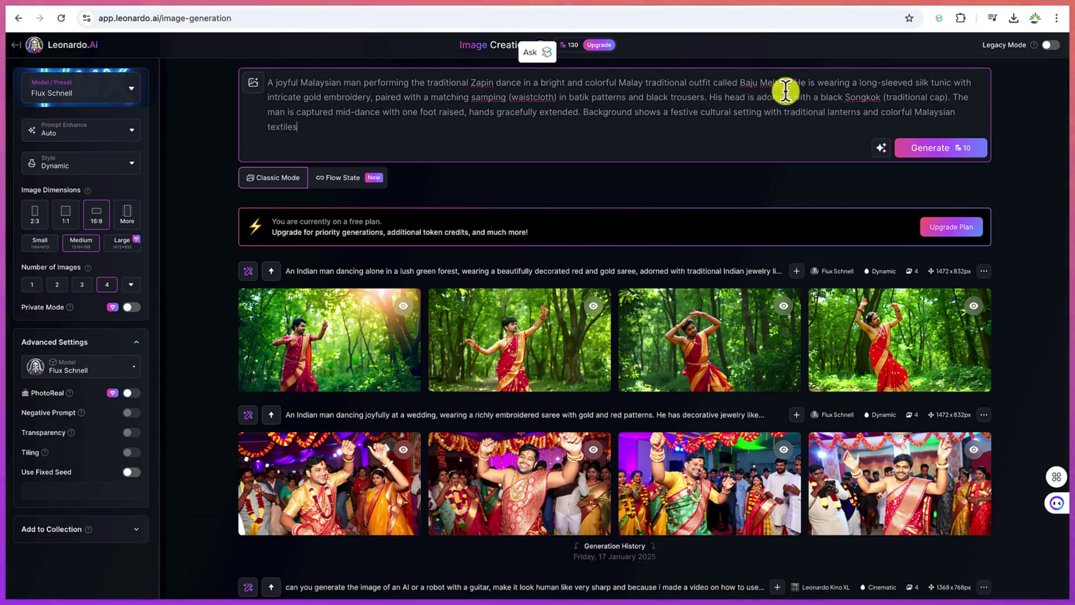
pyautogui.click(935, 151)
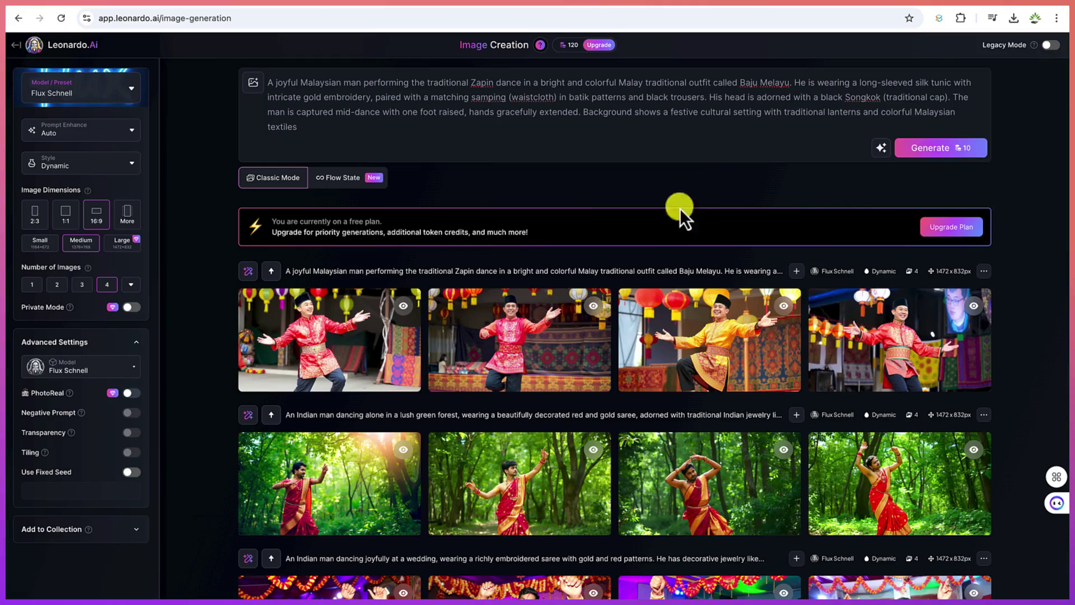
# View the first three generated Malaysian dancer images one by one at full size.
pyautogui.click(326, 334)
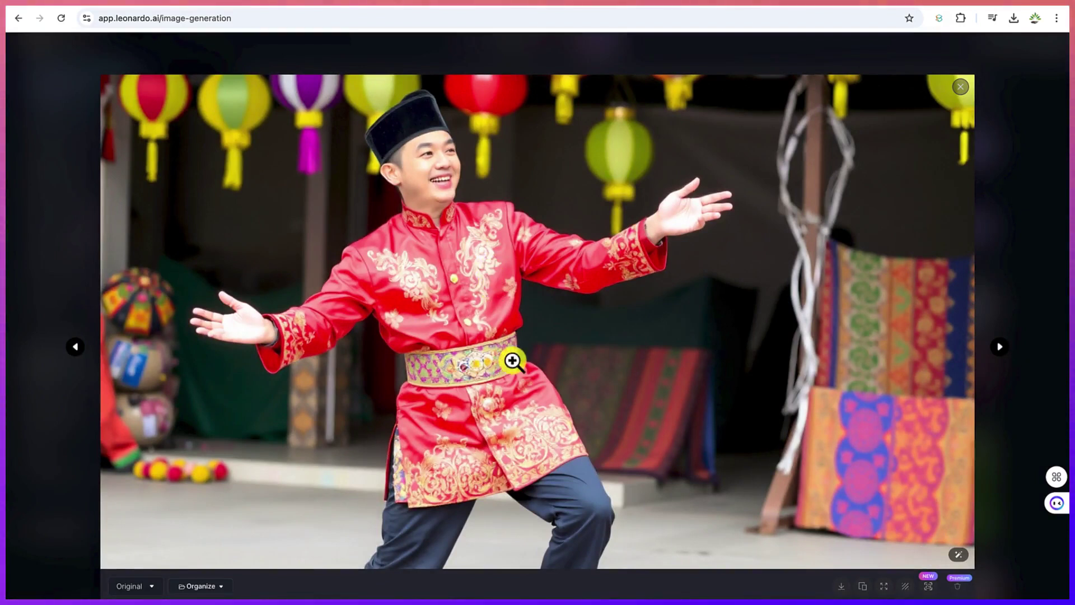
pyautogui.click(1039, 179)
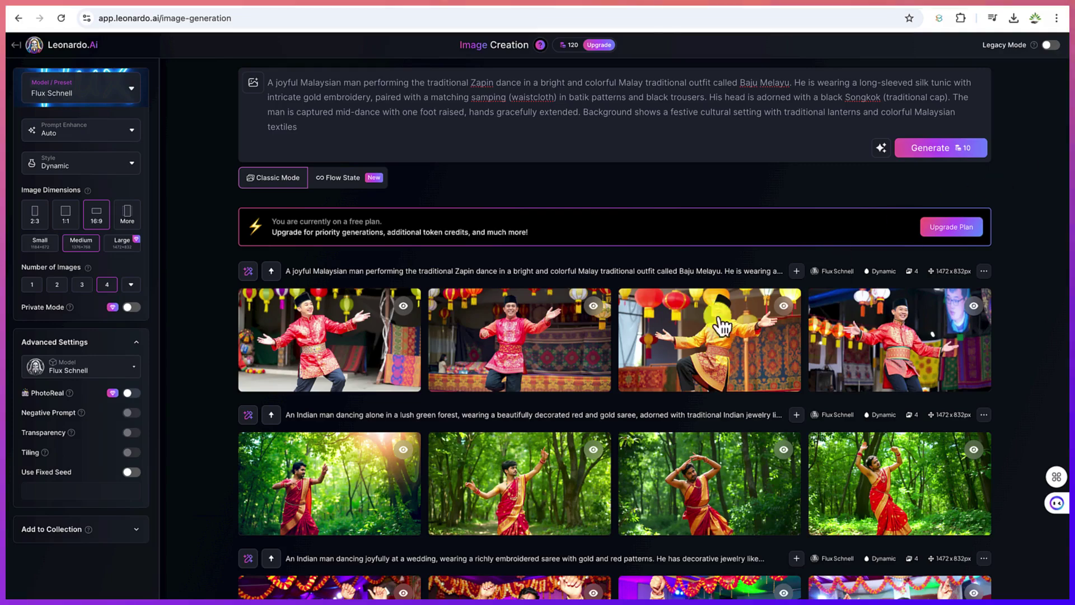
pyautogui.click(498, 354)
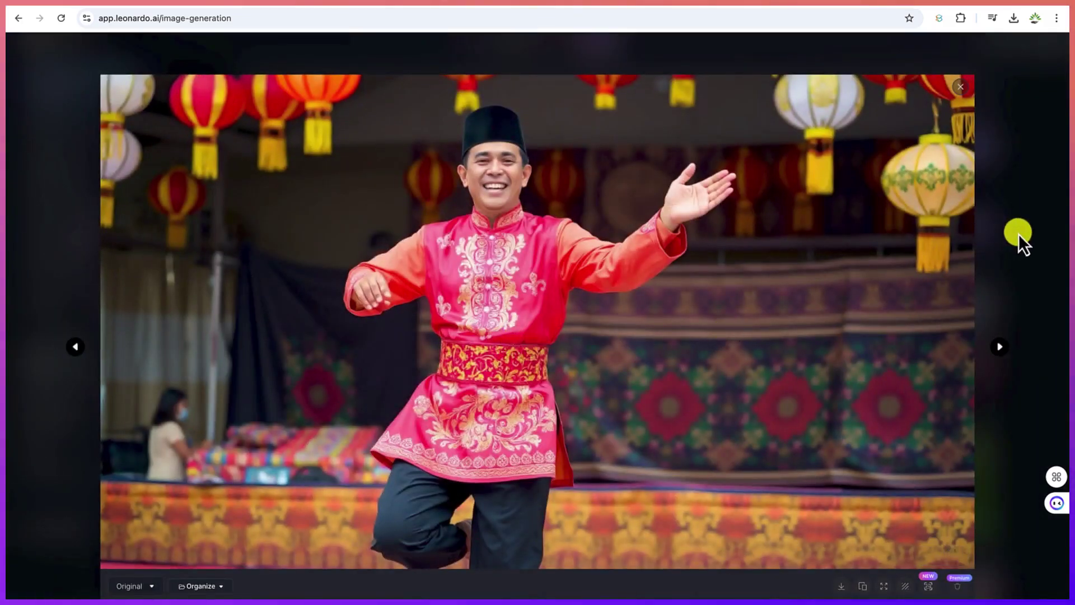
pyautogui.click(1017, 238)
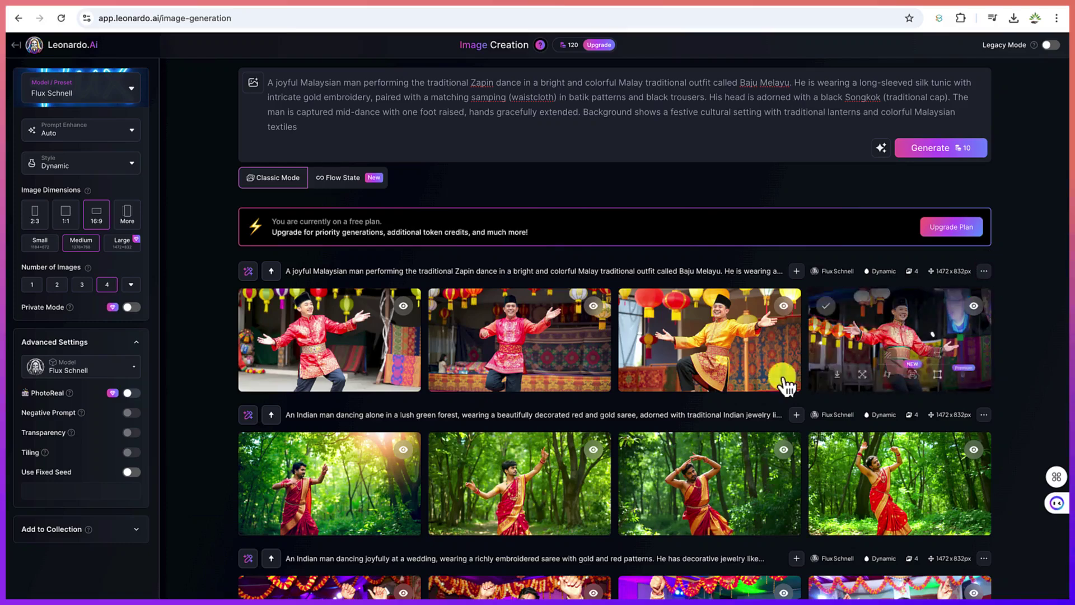
pyautogui.click(731, 344)
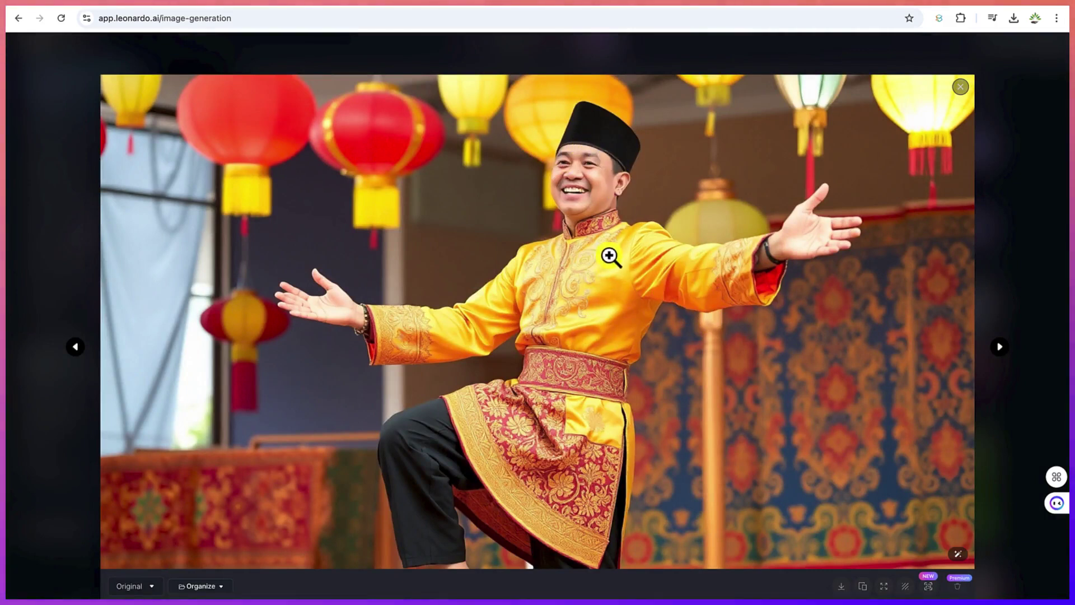
pyautogui.click(1039, 301)
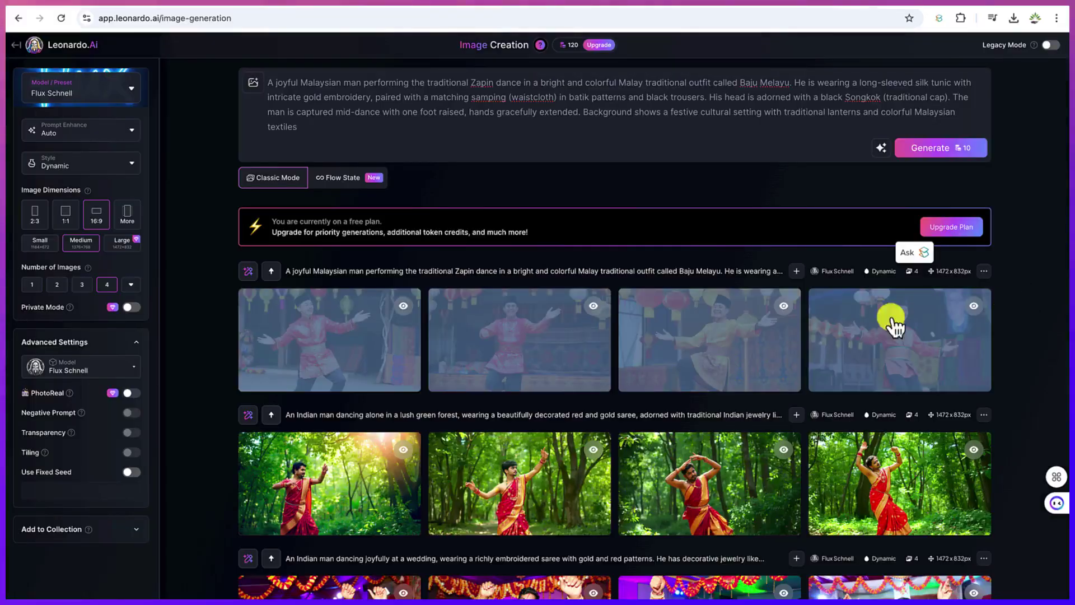
# Download the first generated image, showing the dancer in red with both arms outstretched, and close its preview.
pyautogui.click(321, 323)
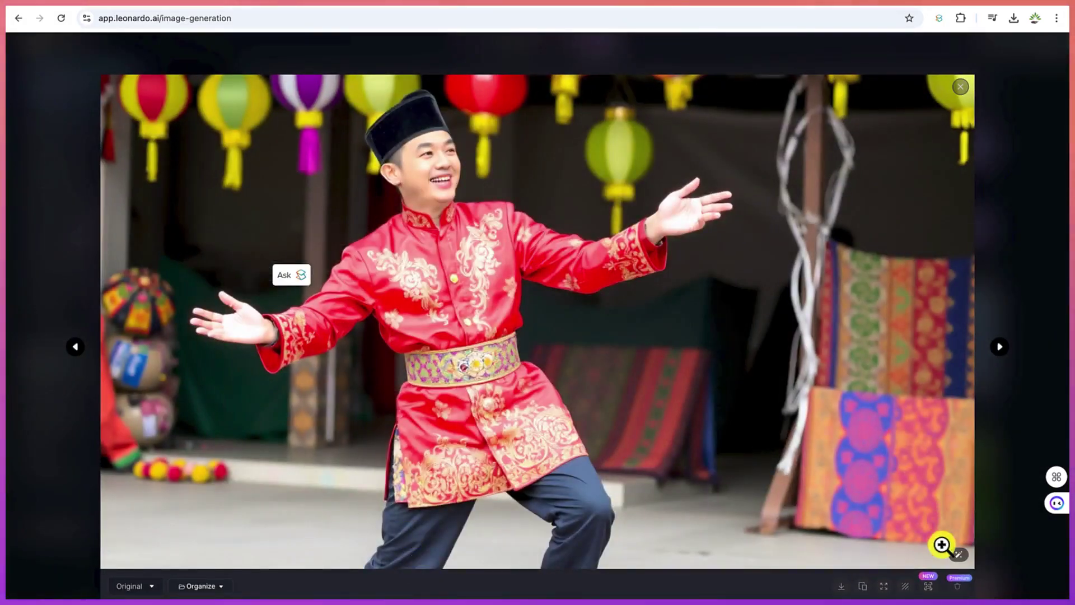
pyautogui.click(842, 587)
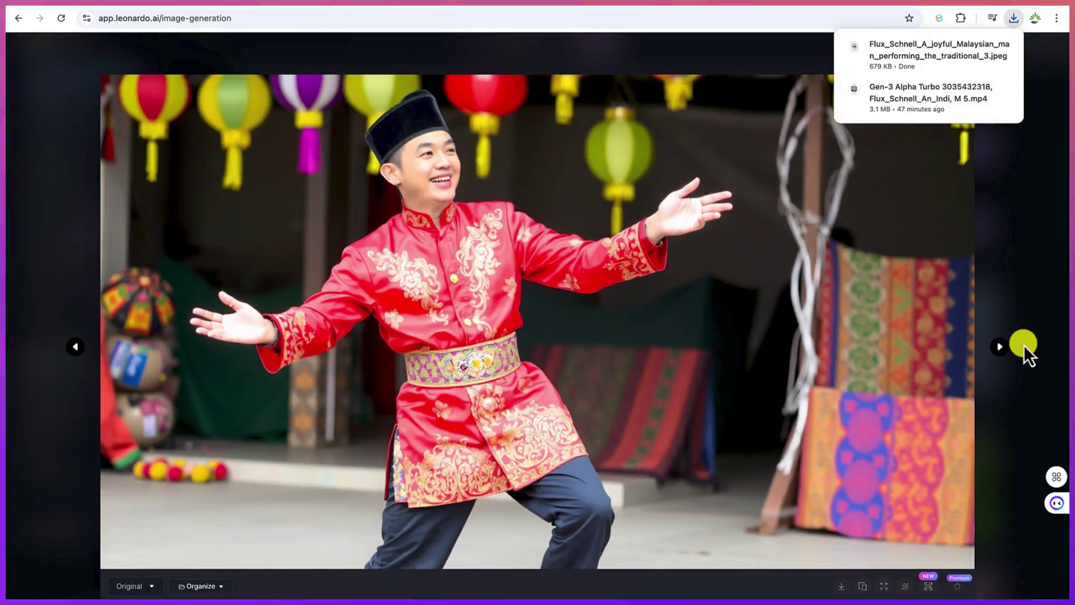
pyautogui.click(1044, 323)
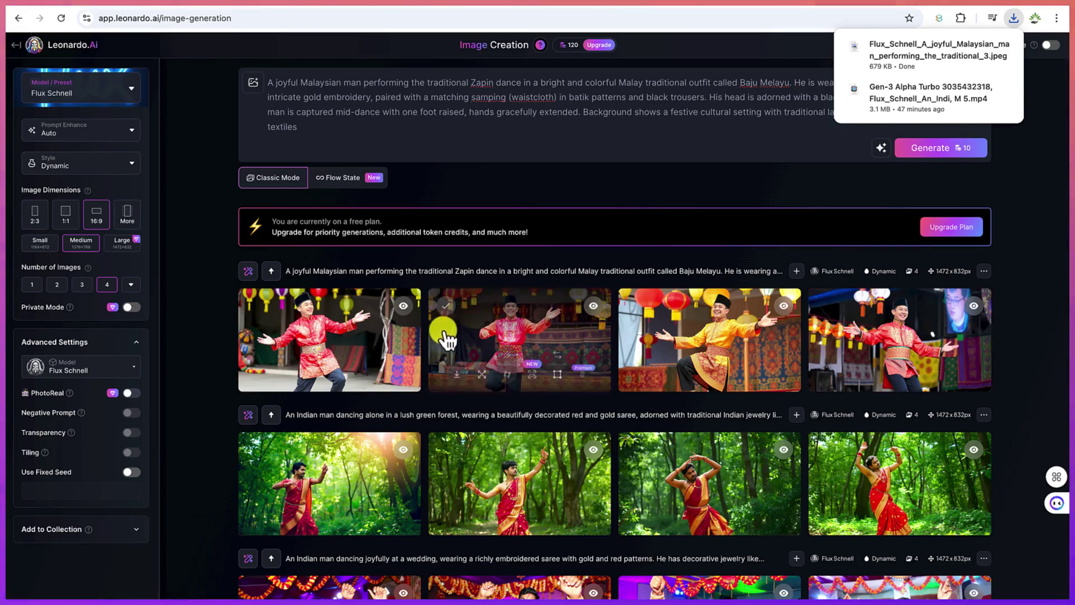
# View the pink-costume and yellow-costume dancer images again at full size and return to the generation list.
pyautogui.click(927, 364)
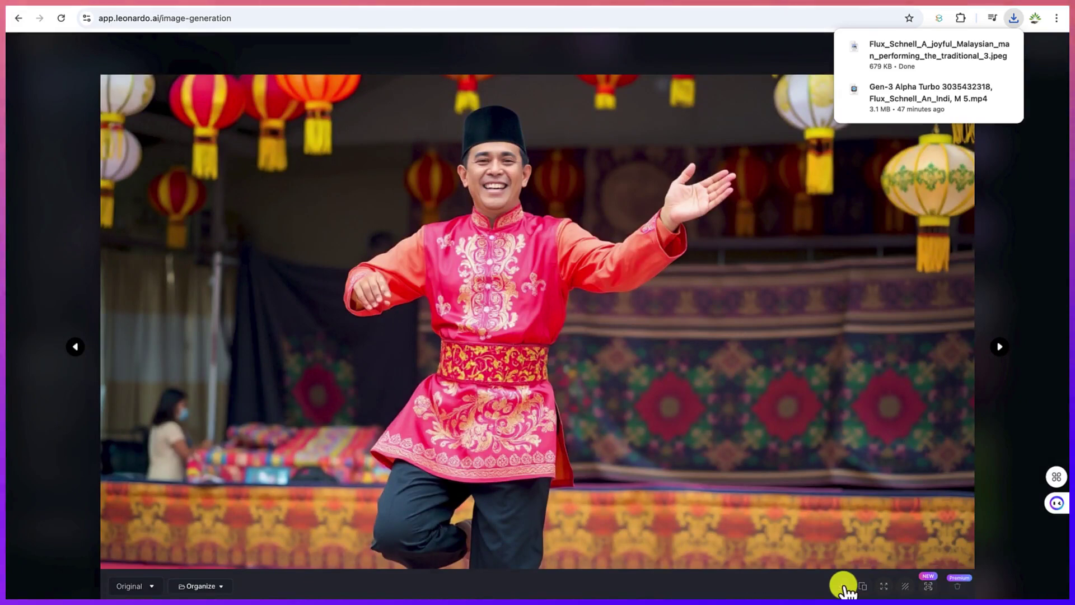
pyautogui.click(993, 361)
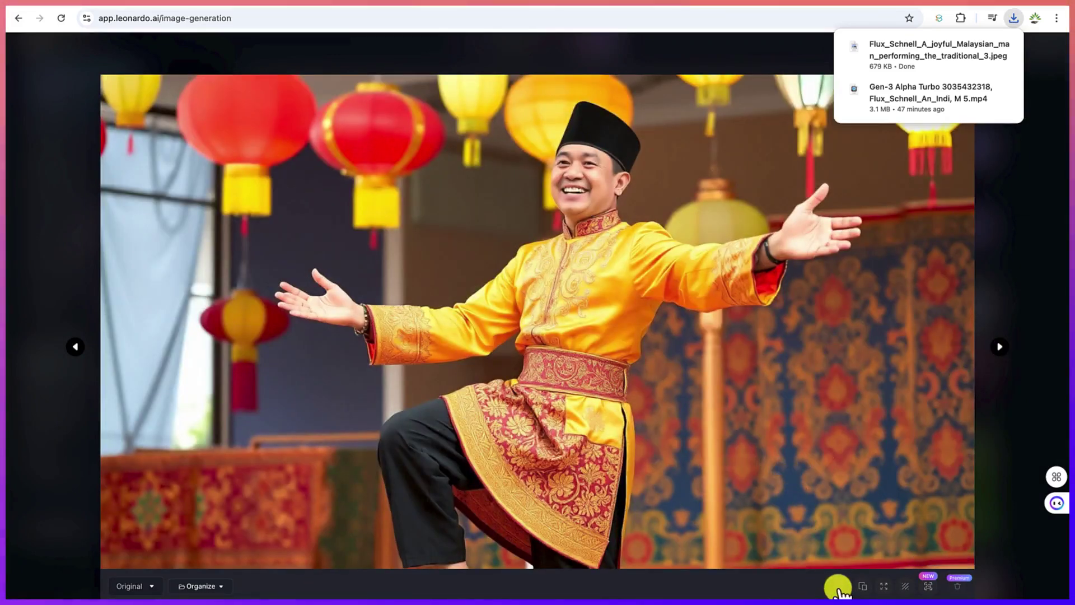
pyautogui.click(1043, 202)
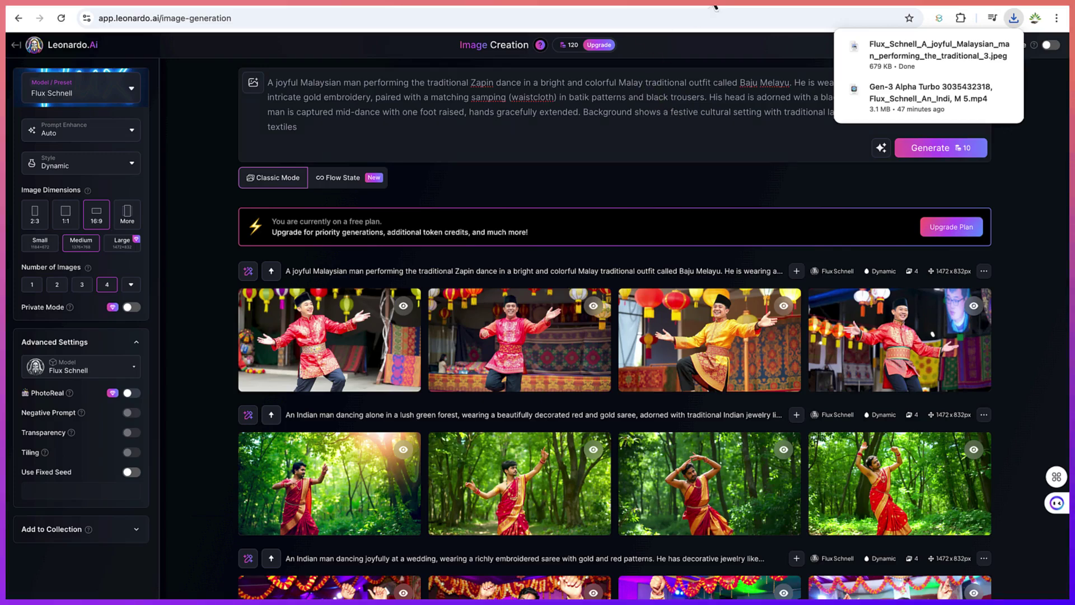
# Switch to Runway and log in with the Google account.
pyautogui.click(900, 6)
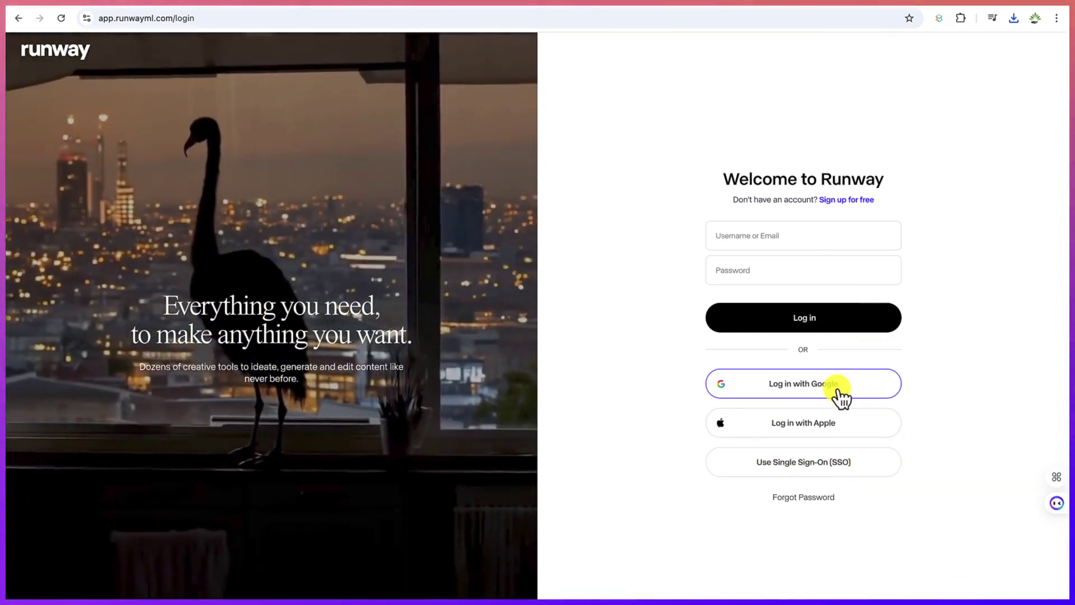
pyautogui.click(838, 390)
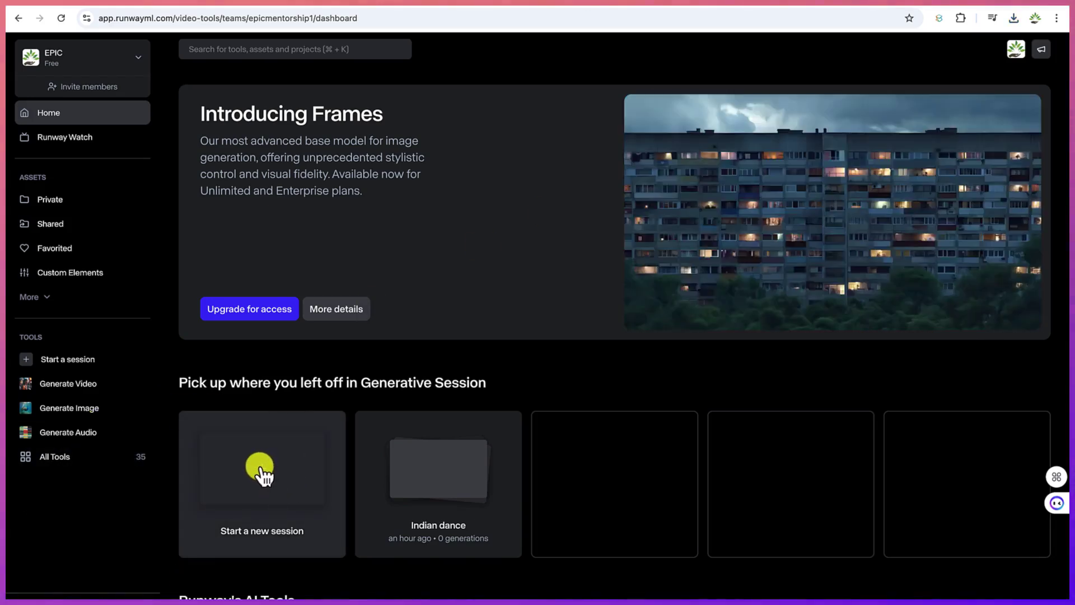
pyautogui.scroll(-5, 269, 487)
pyautogui.scroll(-2, 272, 493)
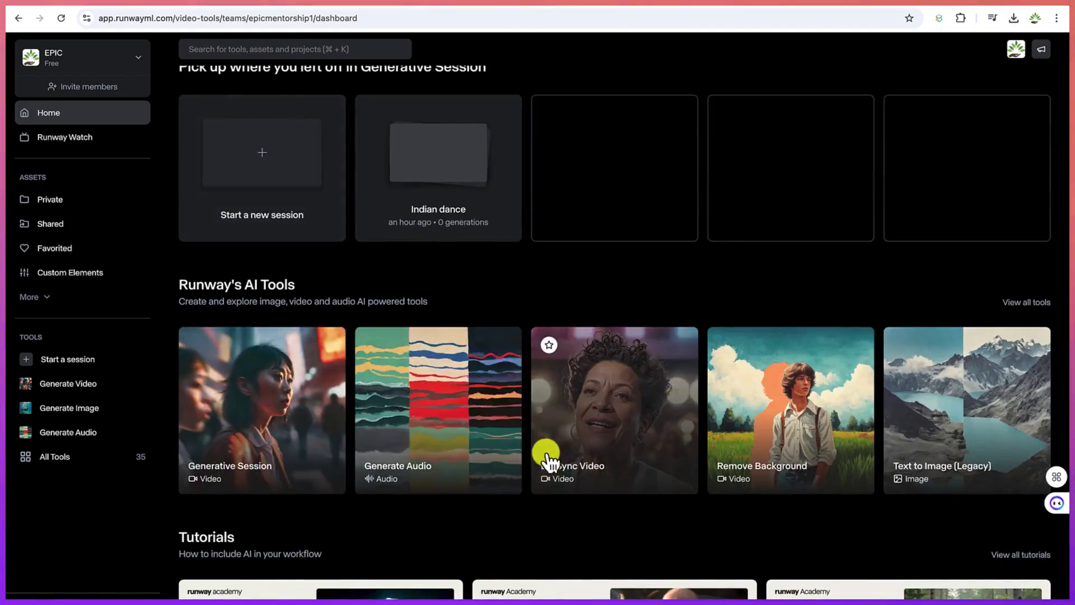
pyautogui.scroll(-2, 547, 456)
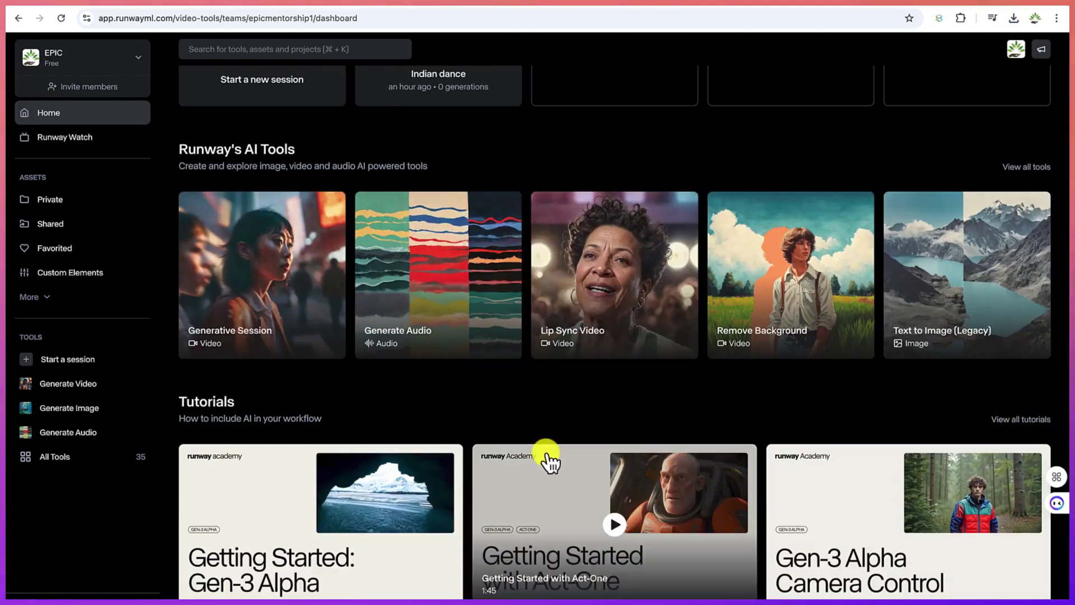
pyautogui.scroll(8, 548, 456)
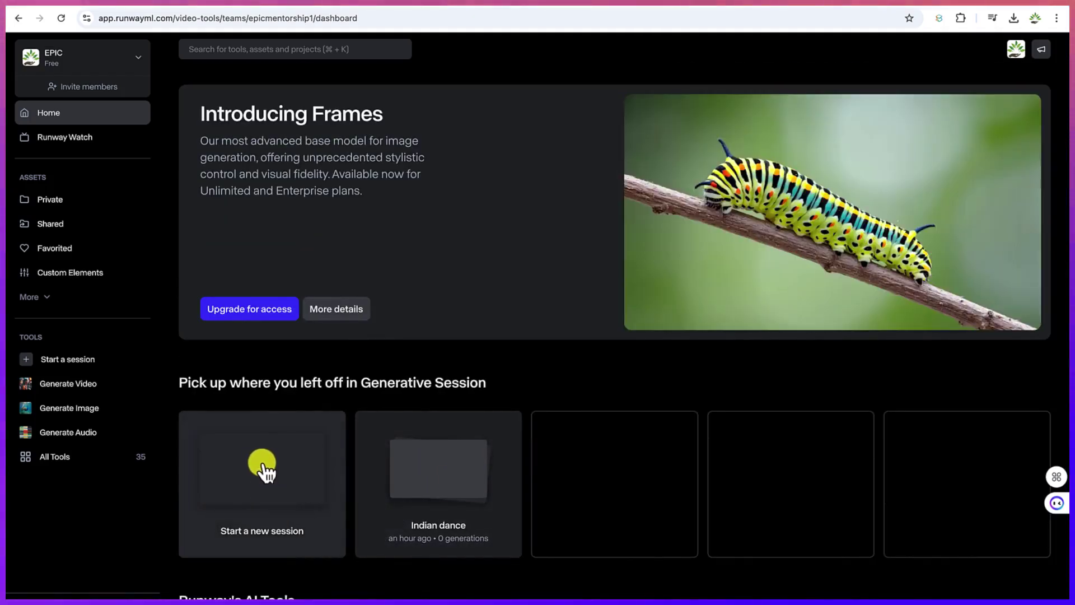
# Start a new generative session and open the file picker for uploading an image asset.
pyautogui.click(263, 470)
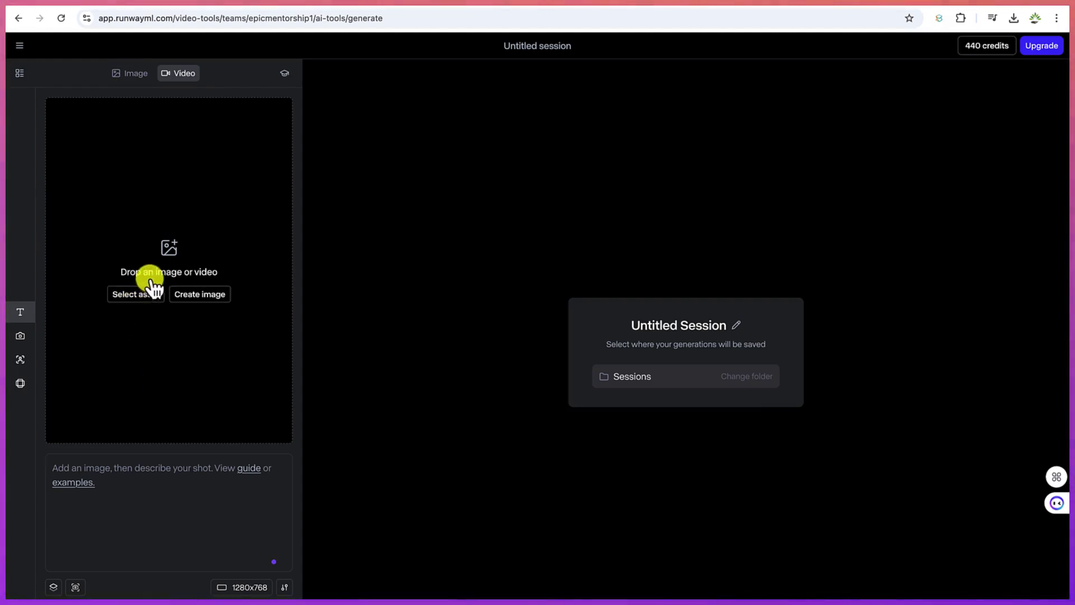
pyautogui.click(137, 297)
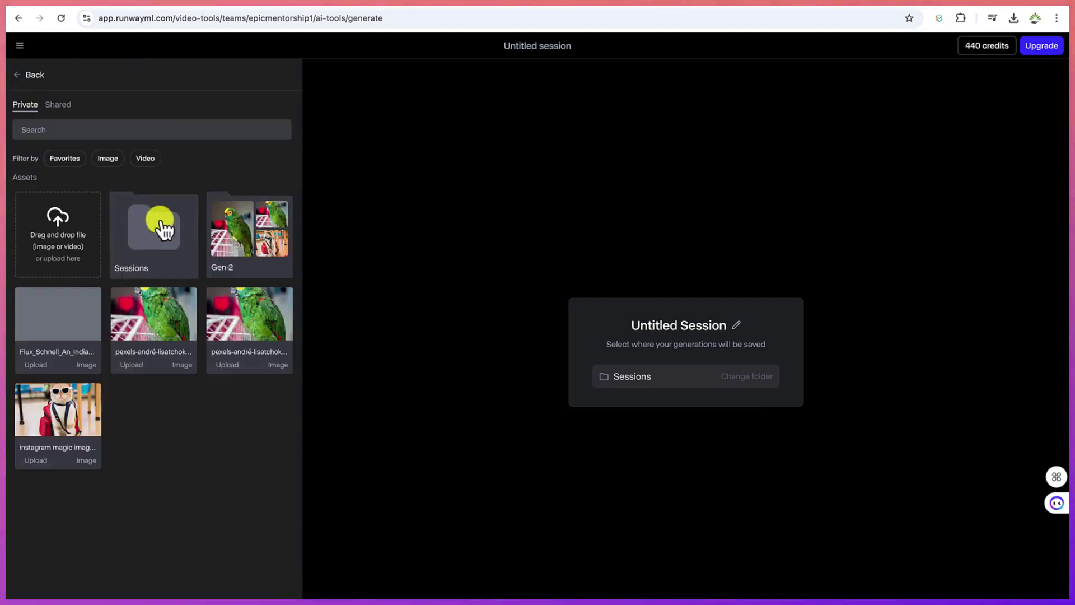
pyautogui.click(46, 247)
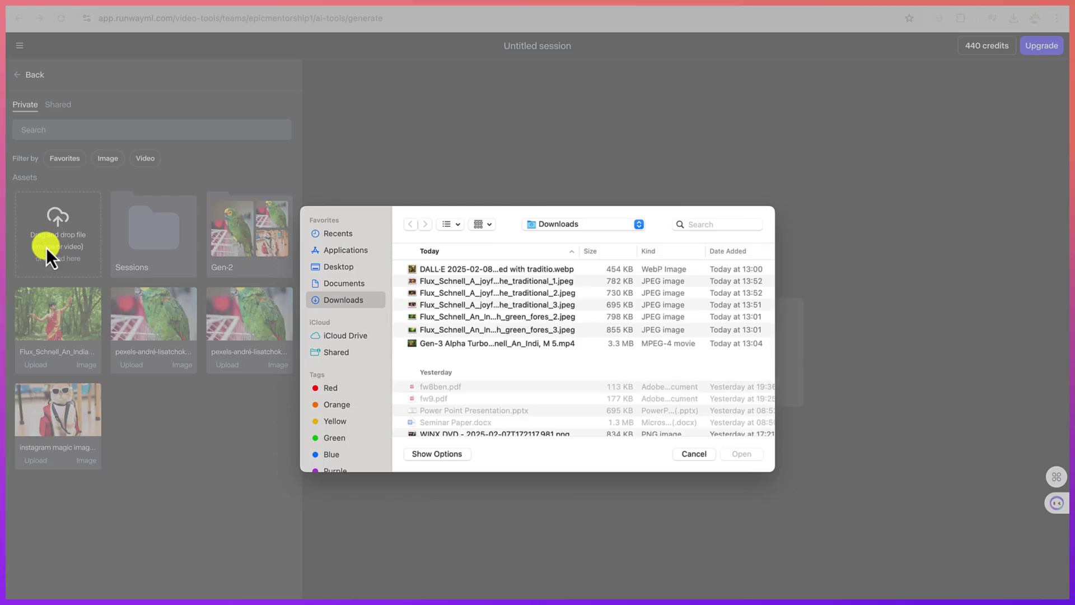
# Show the Downloads files as thumbnails and upload the first joyful Malaysian man JPEG, ending in _1, as the video's source image.
pyautogui.click(458, 227)
pyautogui.click(479, 275)
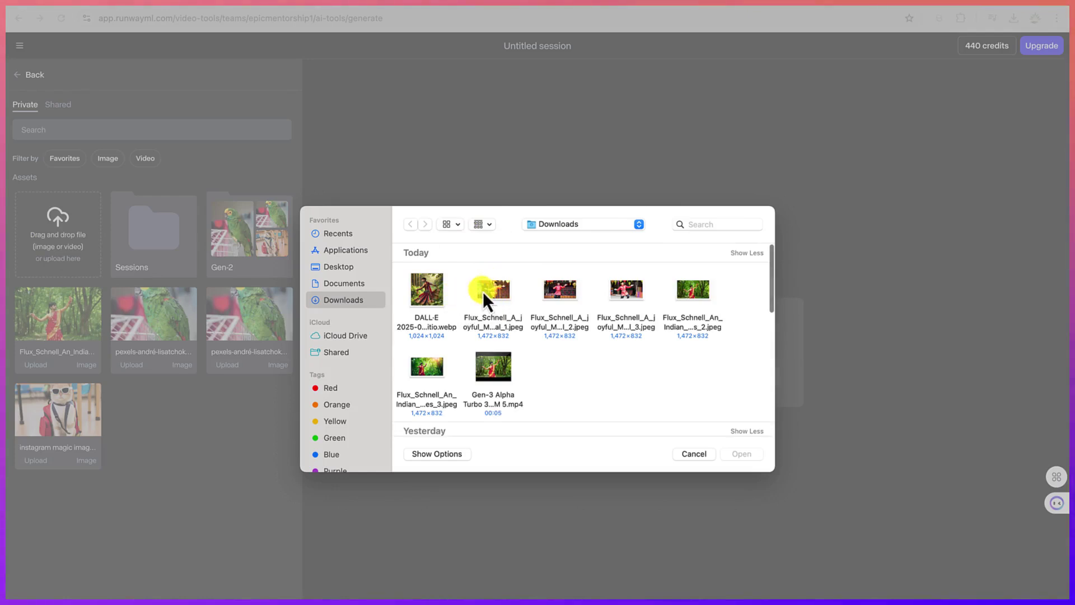
pyautogui.click(485, 292)
pyautogui.click(552, 286)
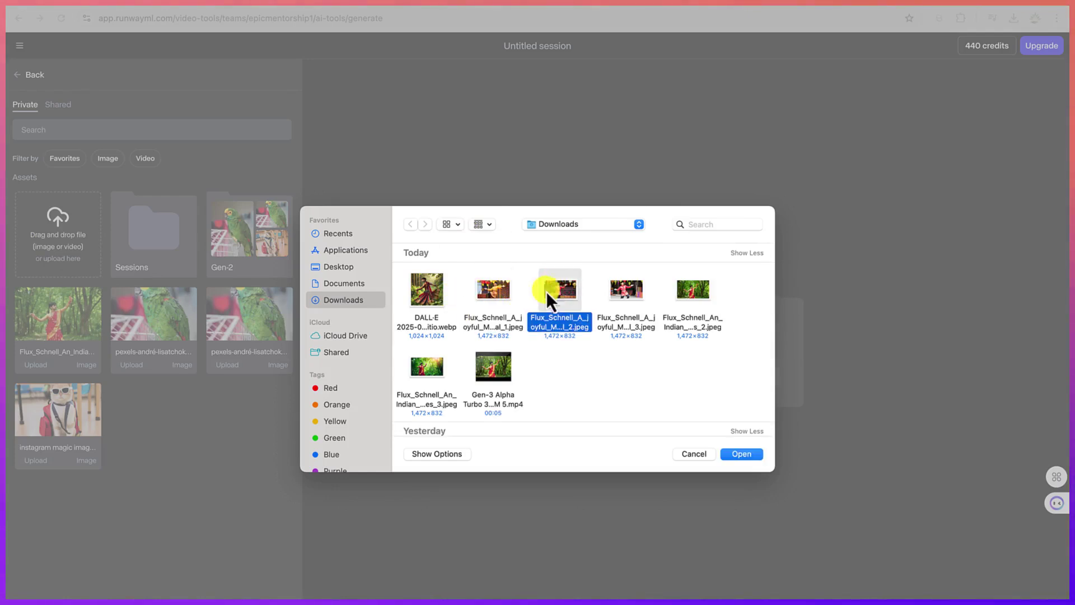
pyautogui.click(490, 291)
pyautogui.click(742, 454)
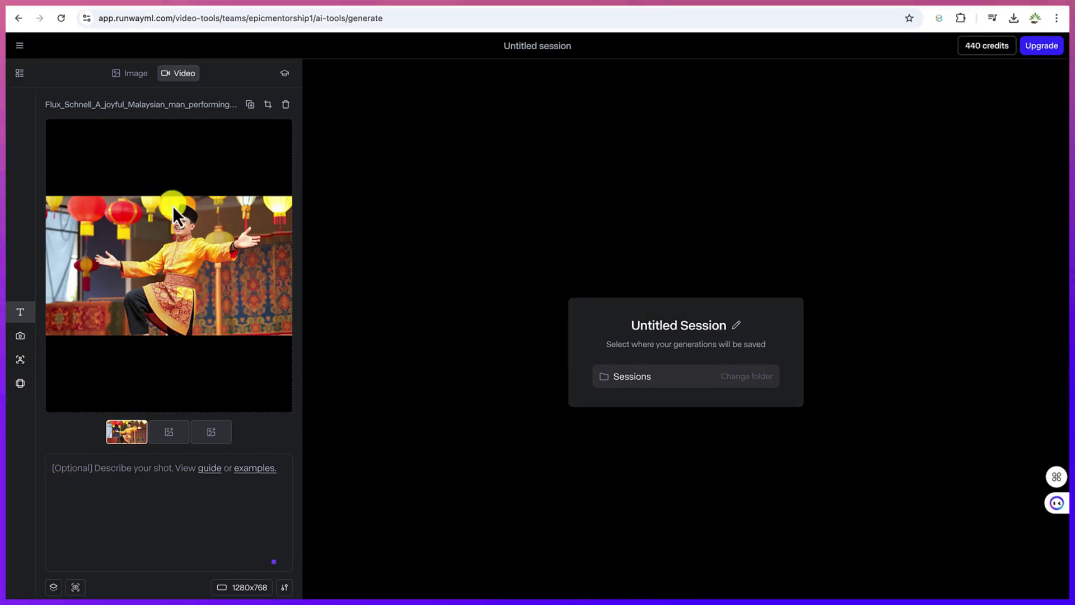
# Switch to ChatGPT and send "give me a prompt to be inputed in runwayml to make the first image a video".
pyautogui.click(430, 7)
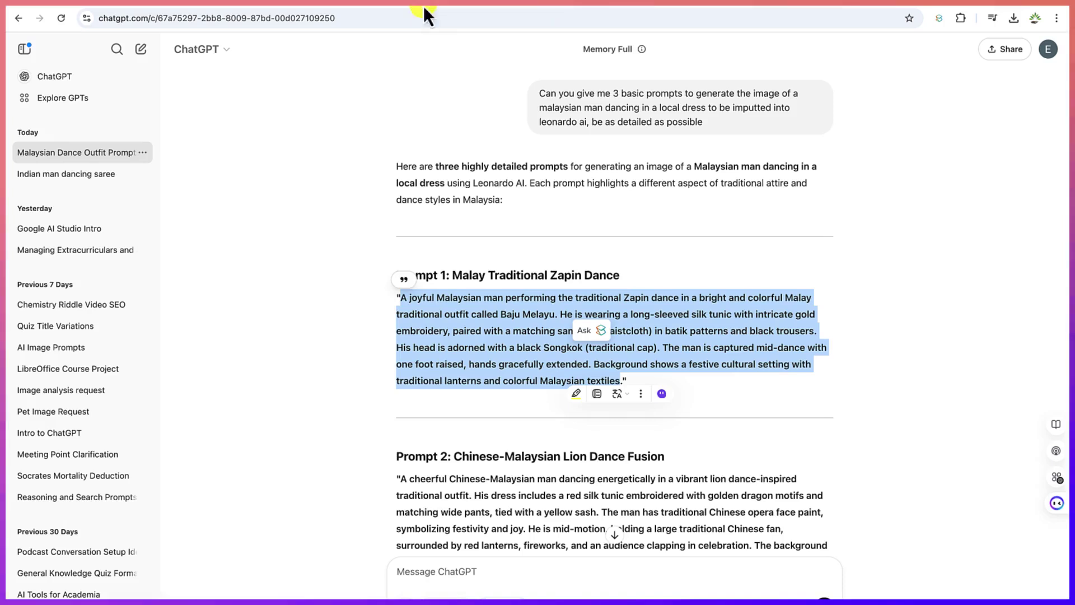
pyautogui.click(428, 580)
pyautogui.write('give me a prompt to be inputed in run')
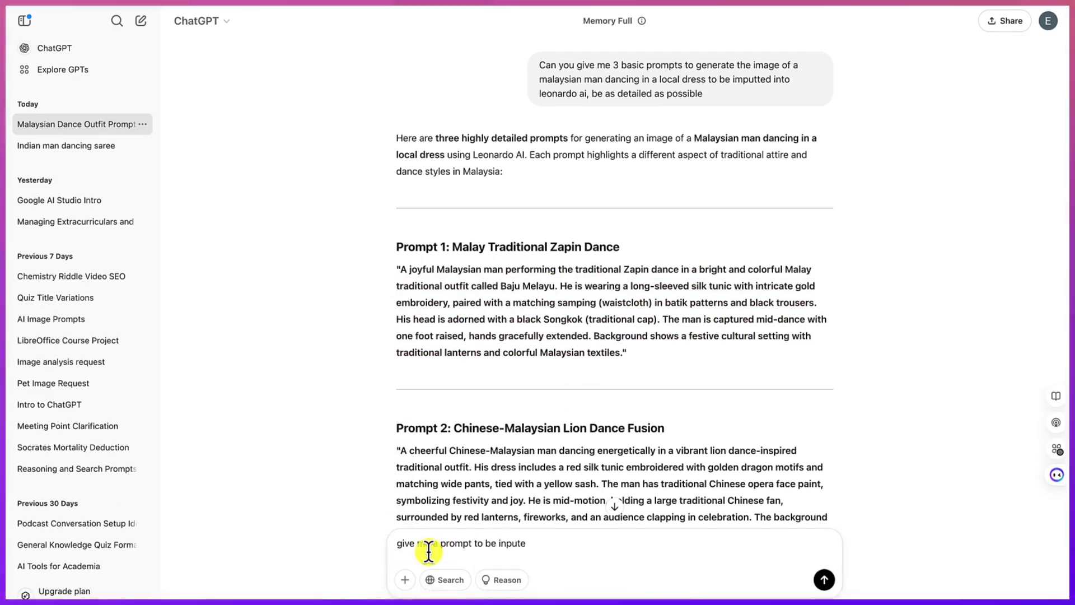
pyautogui.write('wayml to make the first image a video')
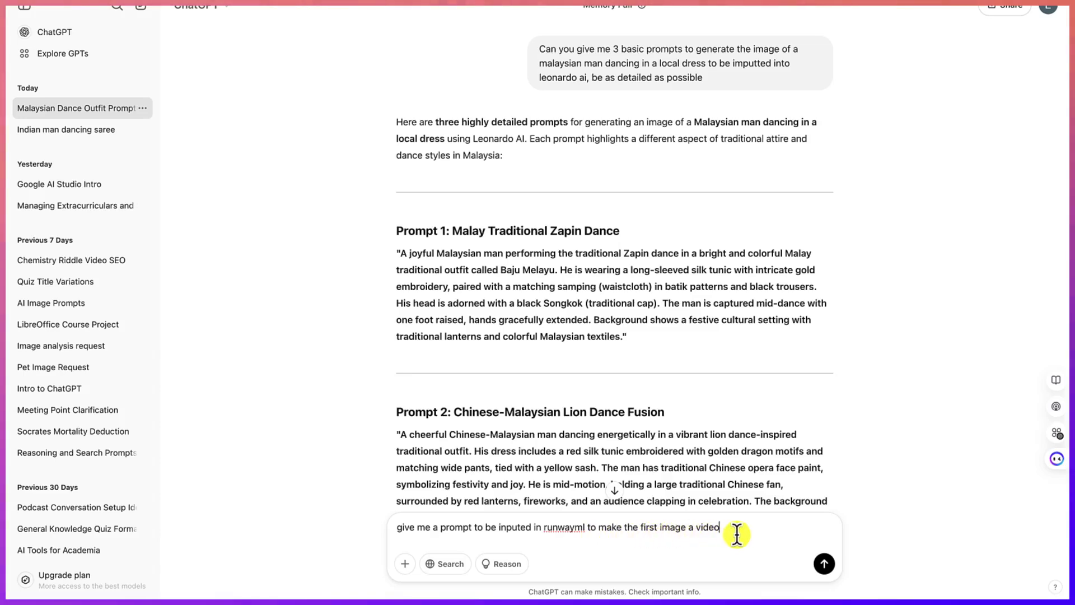
pyautogui.press('Return')
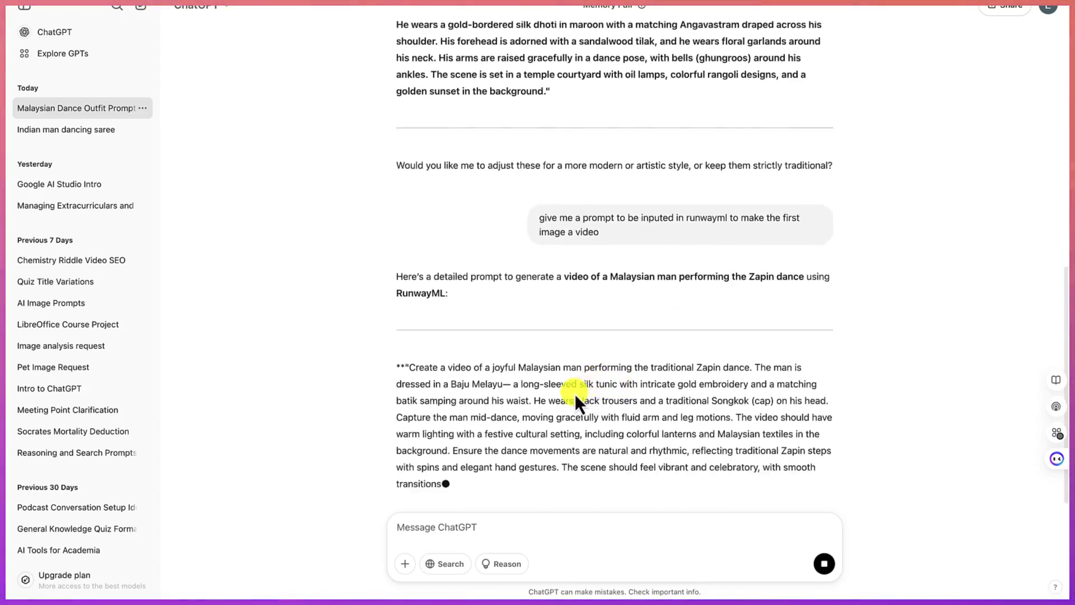
# Copy the generated Zapin dance video prompt from ChatGPT into the shot description of the Runway session.
pyautogui.moveTo(793, 363); pyautogui.dragTo(722, 327)
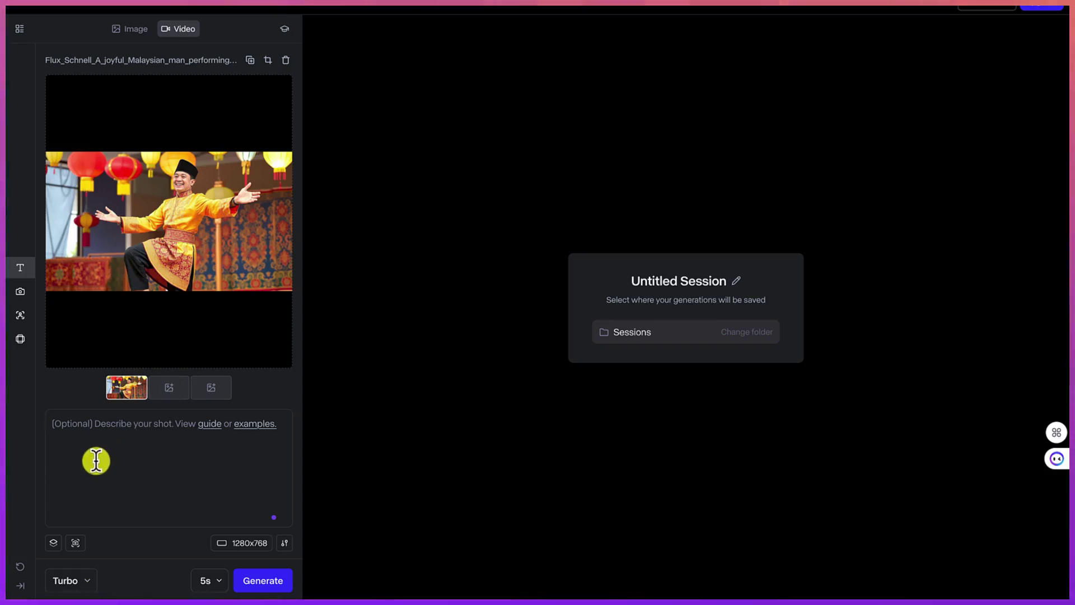
pyautogui.hotkey('ctrl', 'v')
pyautogui.scroll(3, 98, 438)
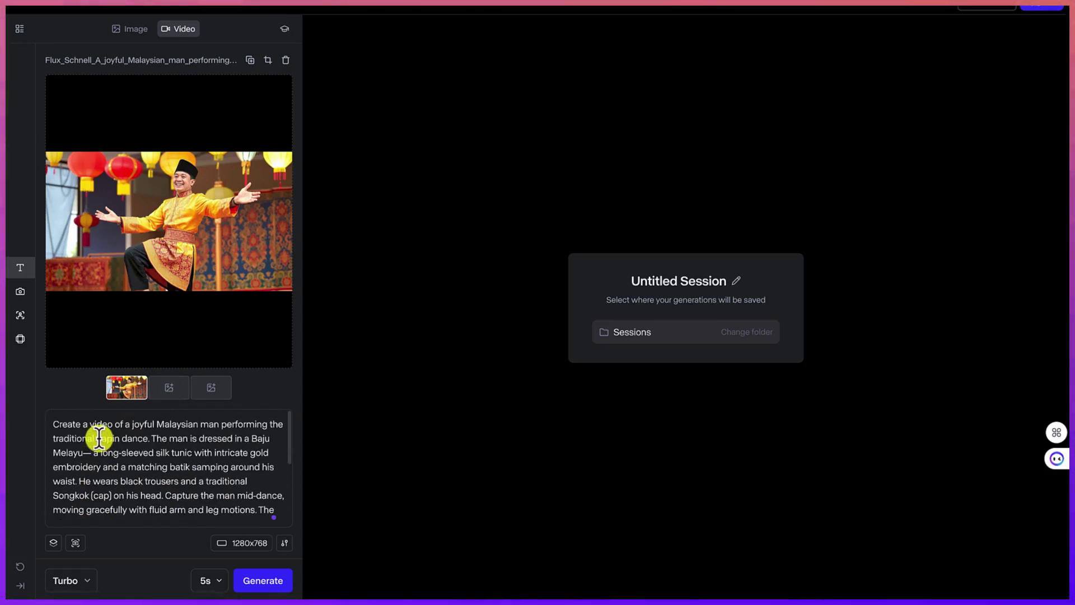
pyautogui.scroll(-5, 100, 443)
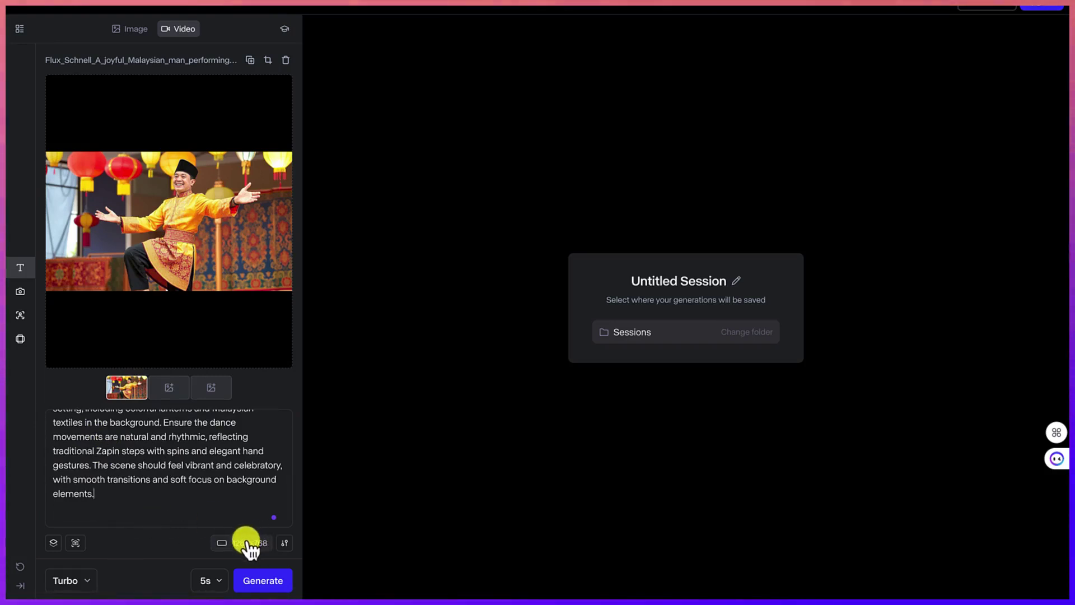
# Set the video duration to 10 seconds, keep the Gen-3 Alpha Turbo model and generate the video.
pyautogui.click(219, 581)
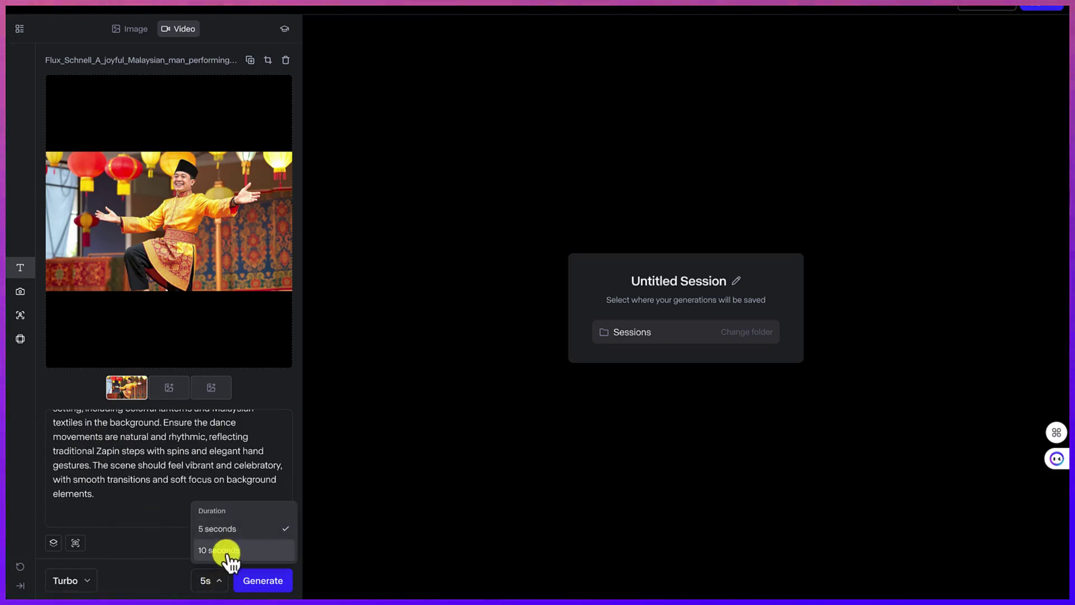
pyautogui.click(227, 558)
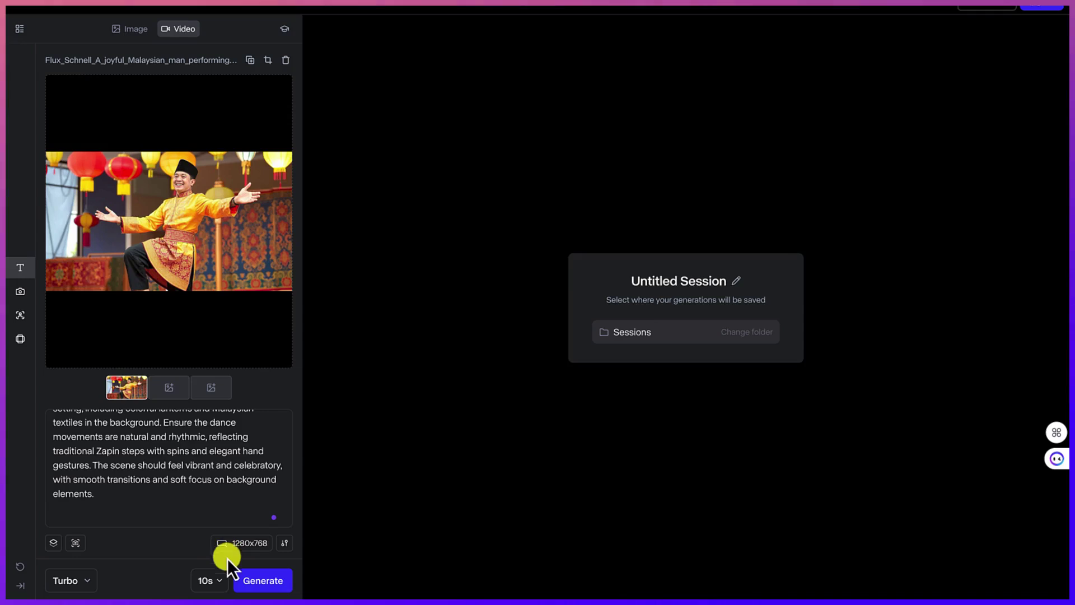
pyautogui.click(89, 582)
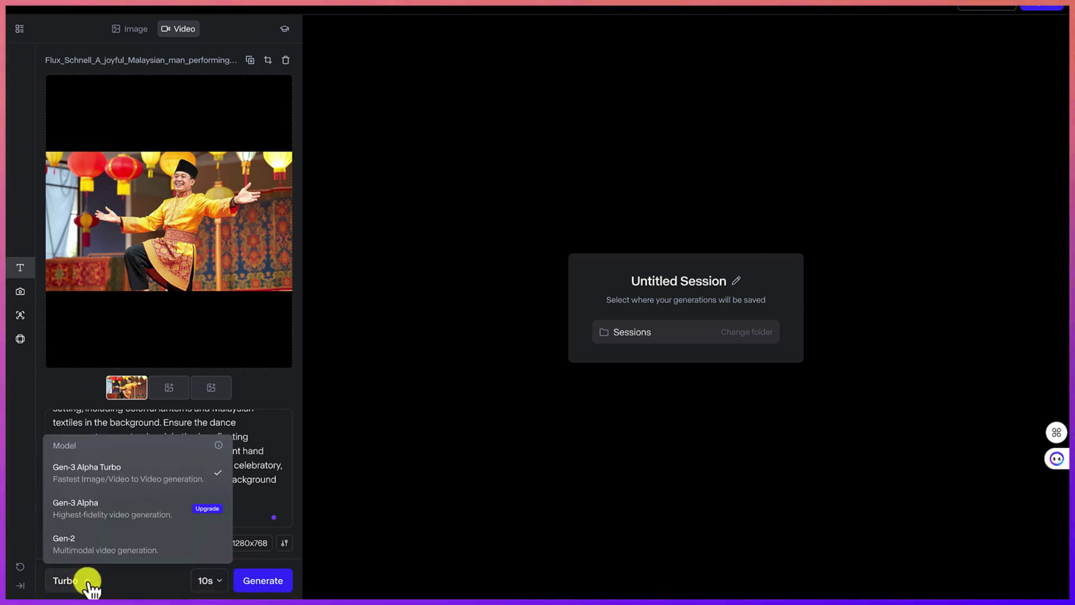
pyautogui.click(88, 583)
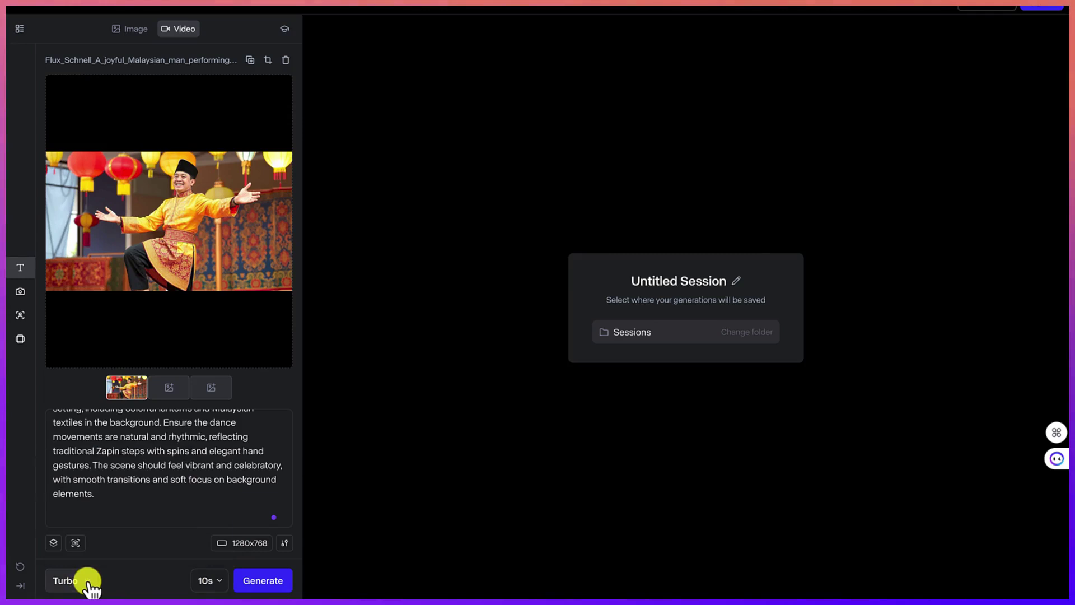
pyautogui.click(263, 581)
pyautogui.tripleClick(538, 14)
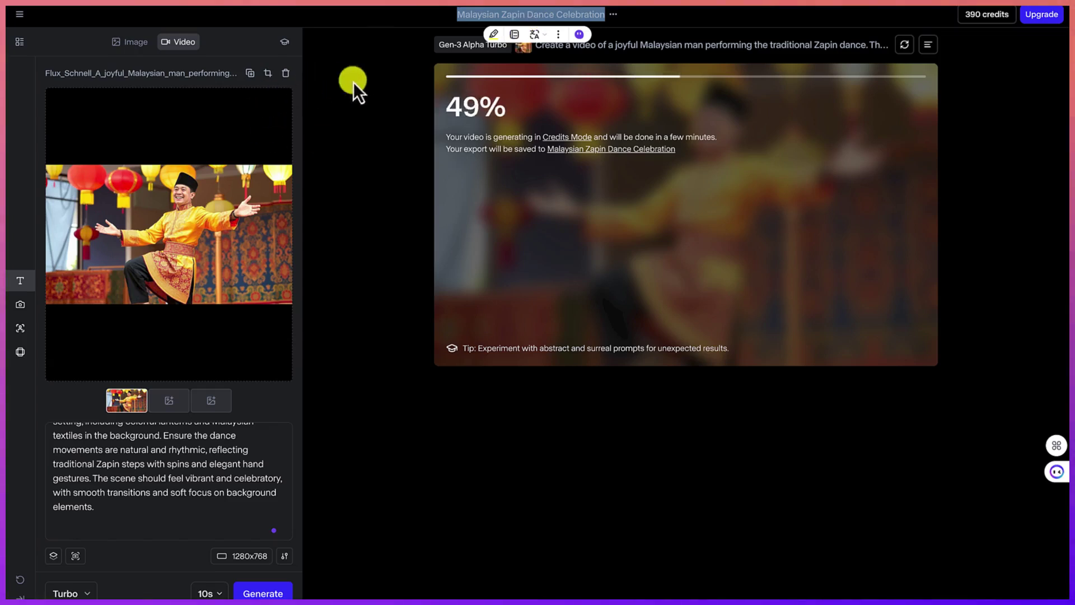
pyautogui.click(624, 15)
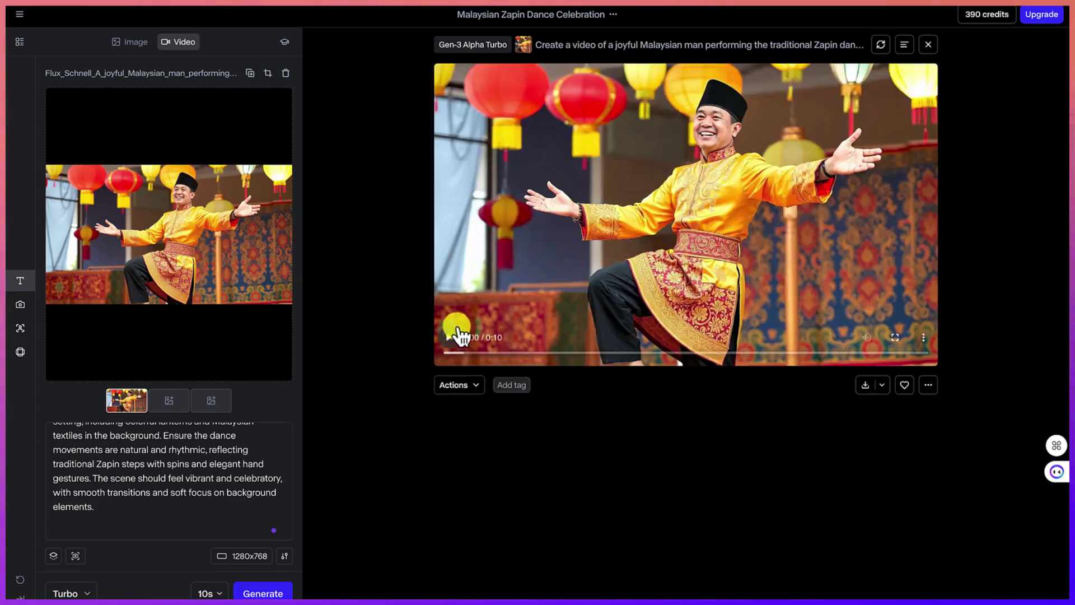
# Play the generated Zapin dance video, pause it and download it as an MP4.
pyautogui.click(448, 339)
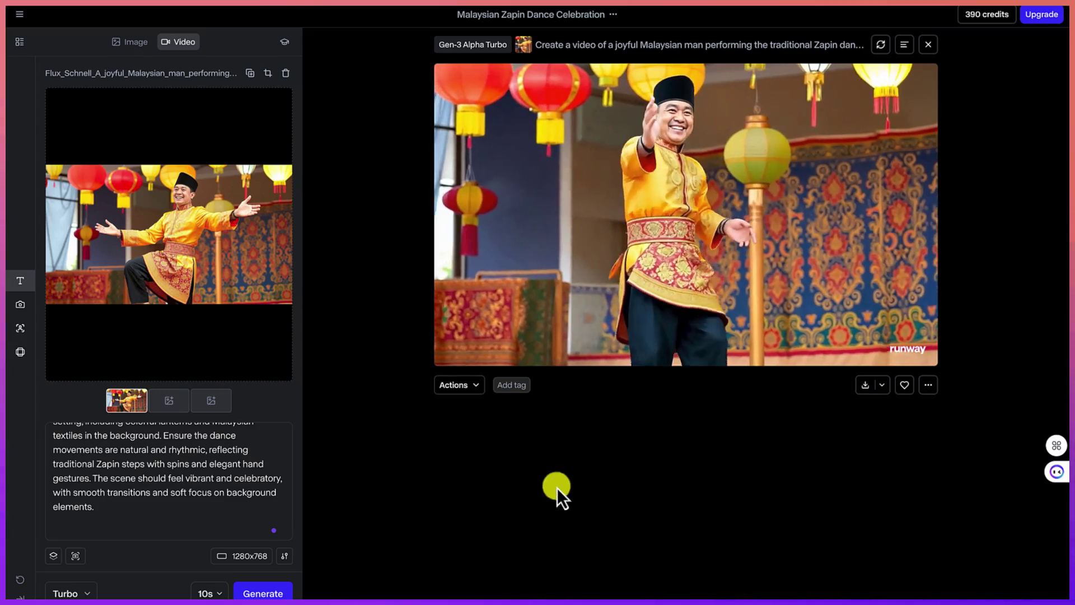
pyautogui.moveTo(473, 318)
pyautogui.click(449, 338)
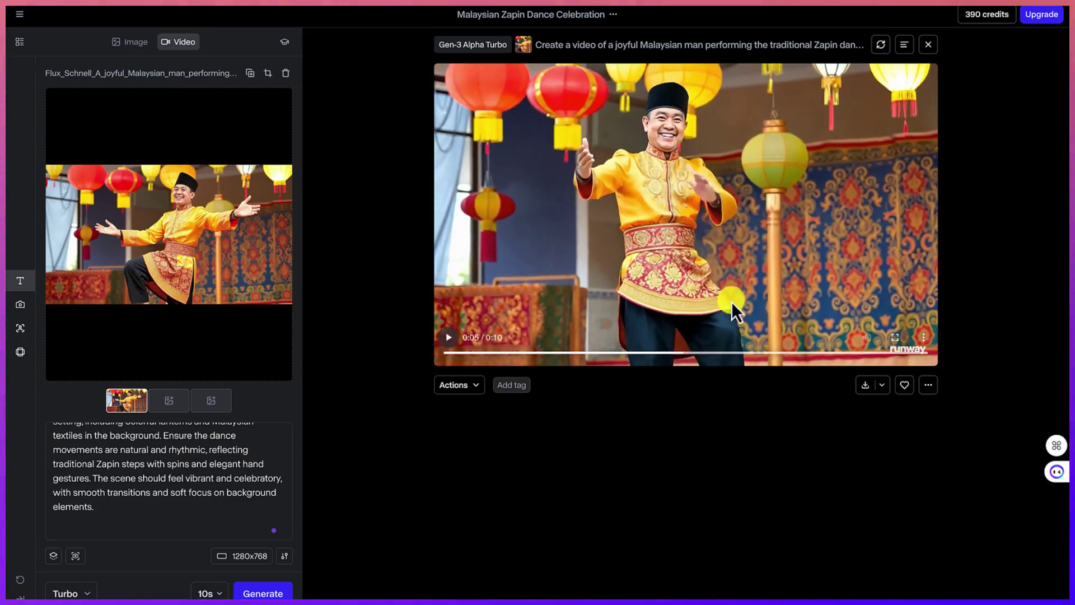
pyautogui.click(880, 387)
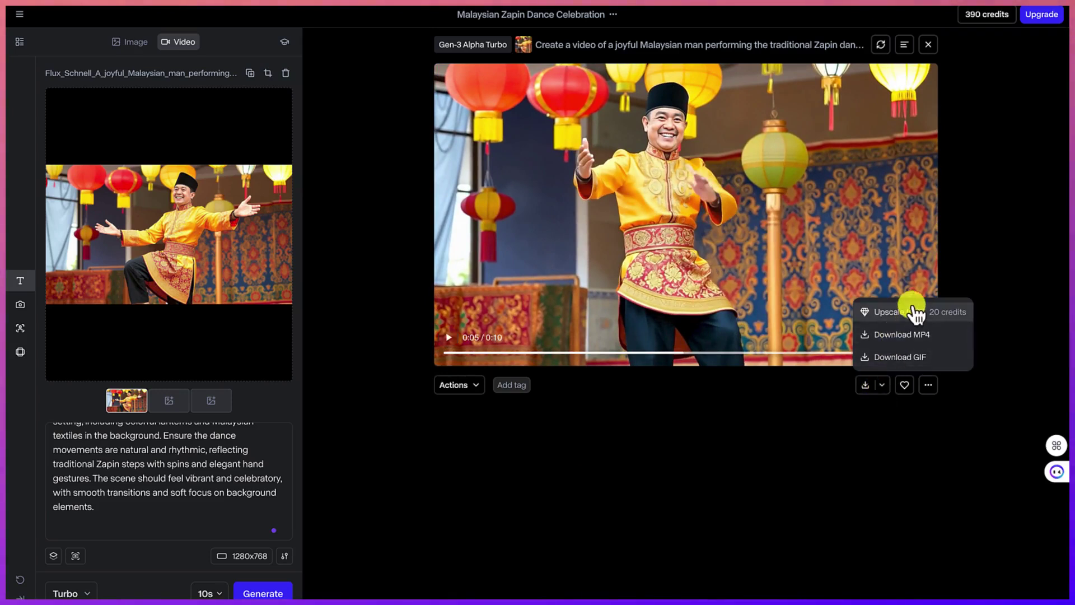
pyautogui.click(904, 336)
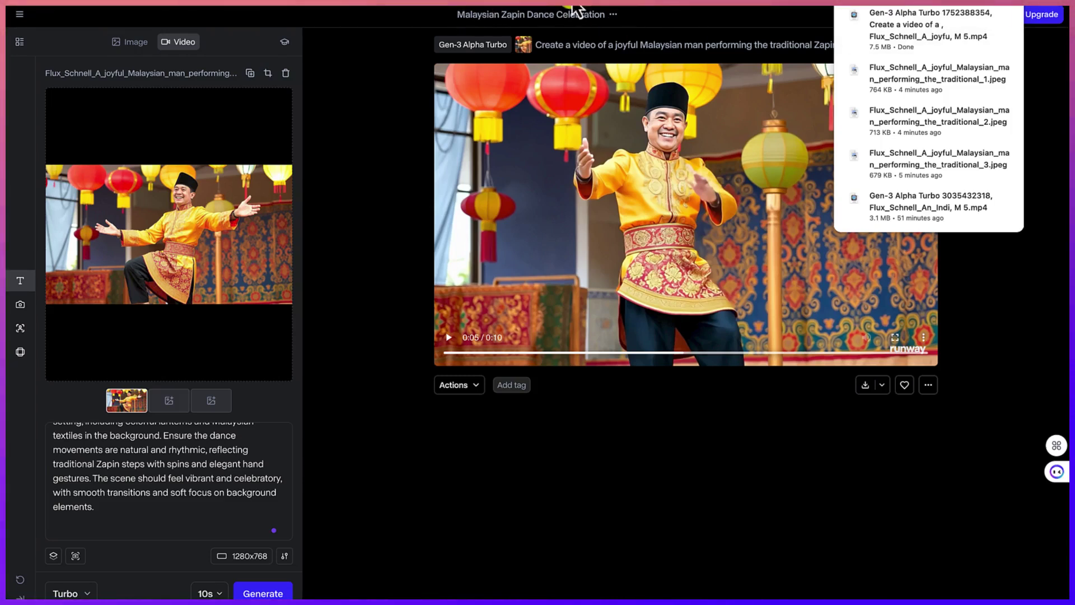
# Open Suno's song creation page, suno.com/create, in a new browser tab.
pyautogui.hotkey('ctrl', 't')
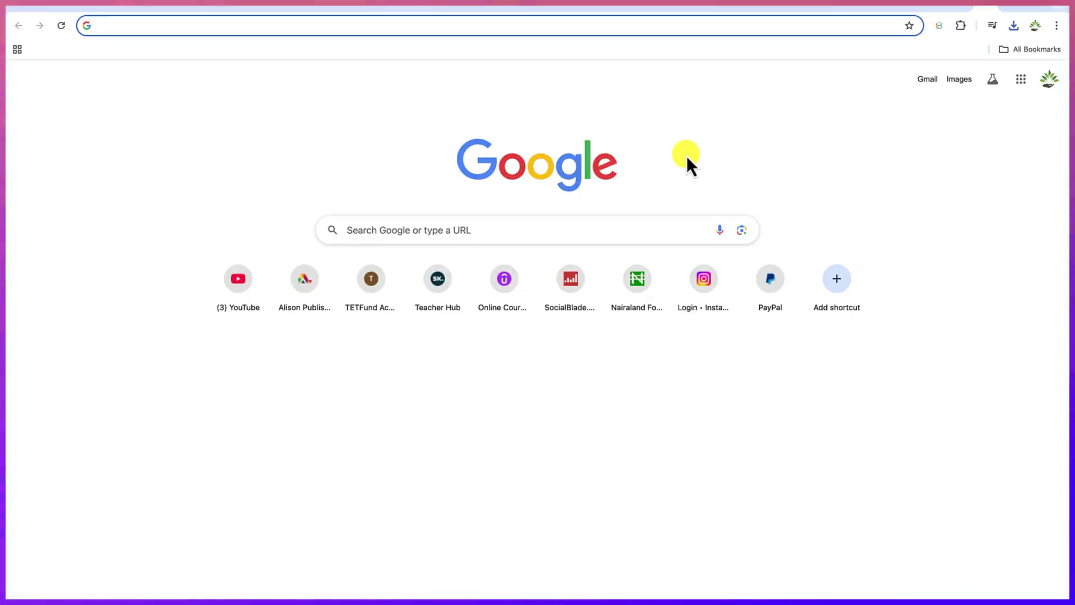
pyautogui.write('sun')
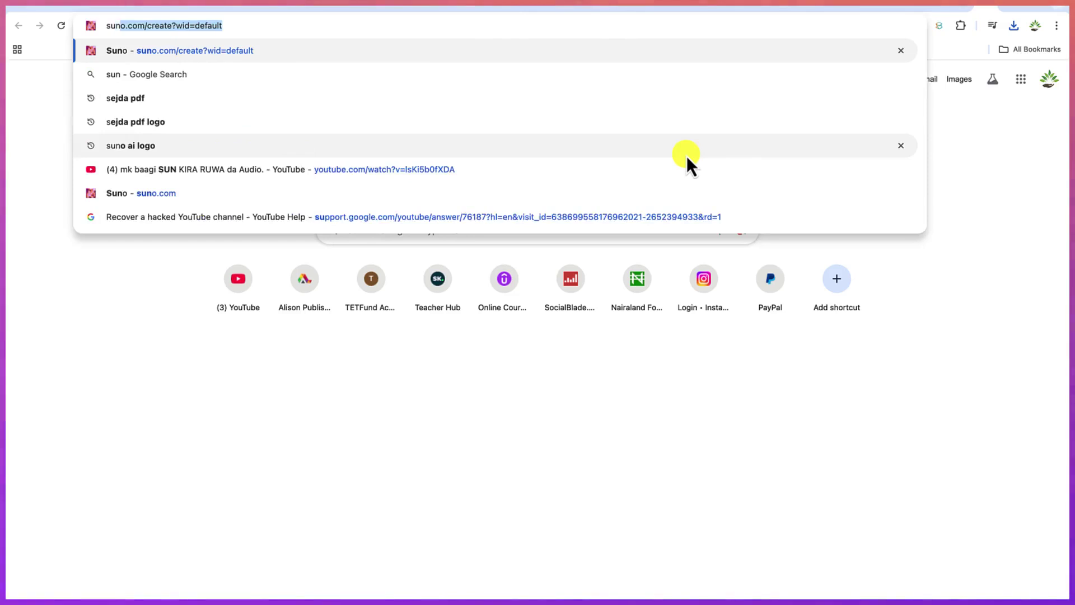
pyautogui.press('Return')
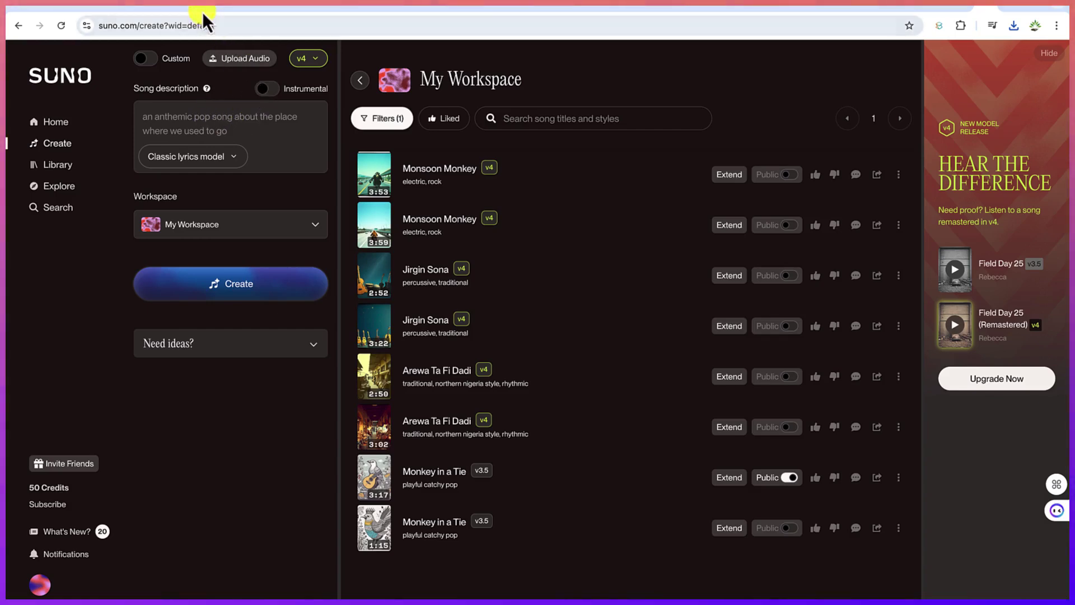
# Switch to ChatGPT and ask for a prompt to generate sample background music of the Malaysian Zapin dance performance with Suno AI.
pyautogui.click(414, 5)
pyautogui.click(463, 530)
pyautogui.write('can you give me a prompt to generate a ')
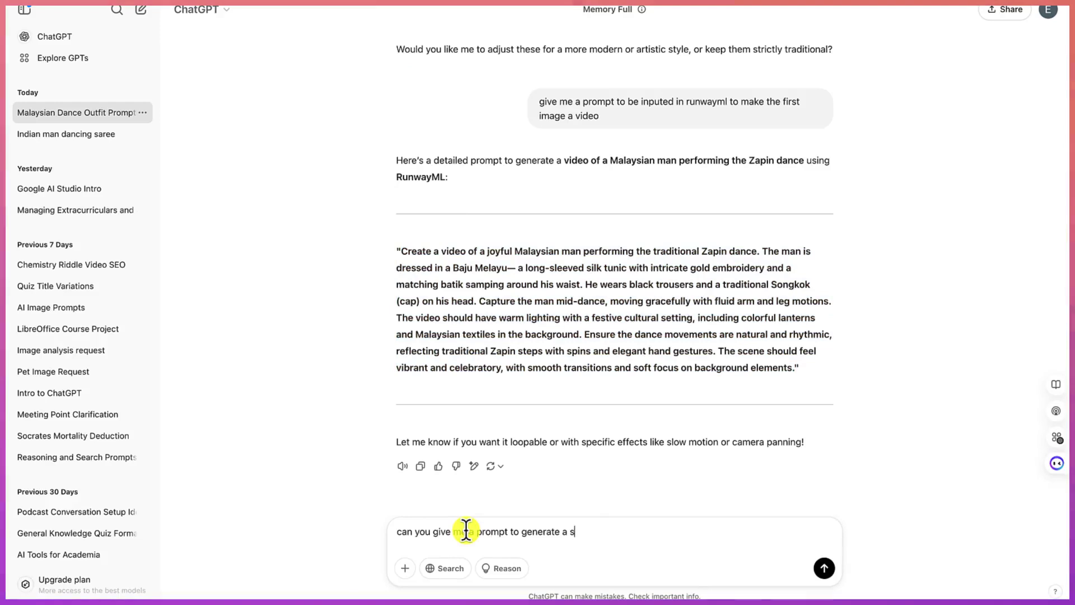
pyautogui.write('sample background music of the malaysian zapin dance performance with suno ai?')
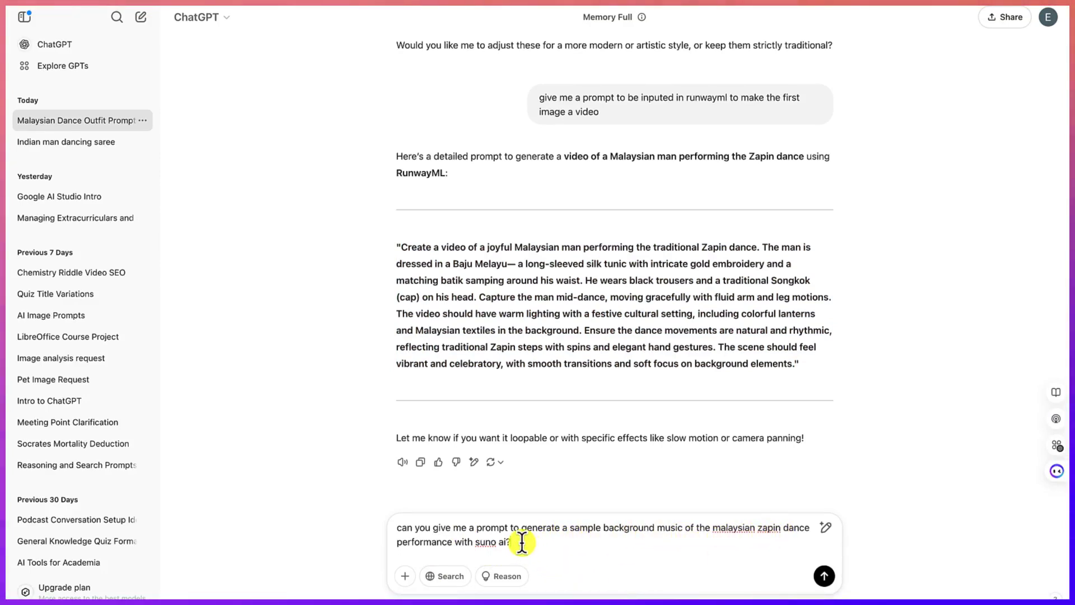
pyautogui.press('Return')
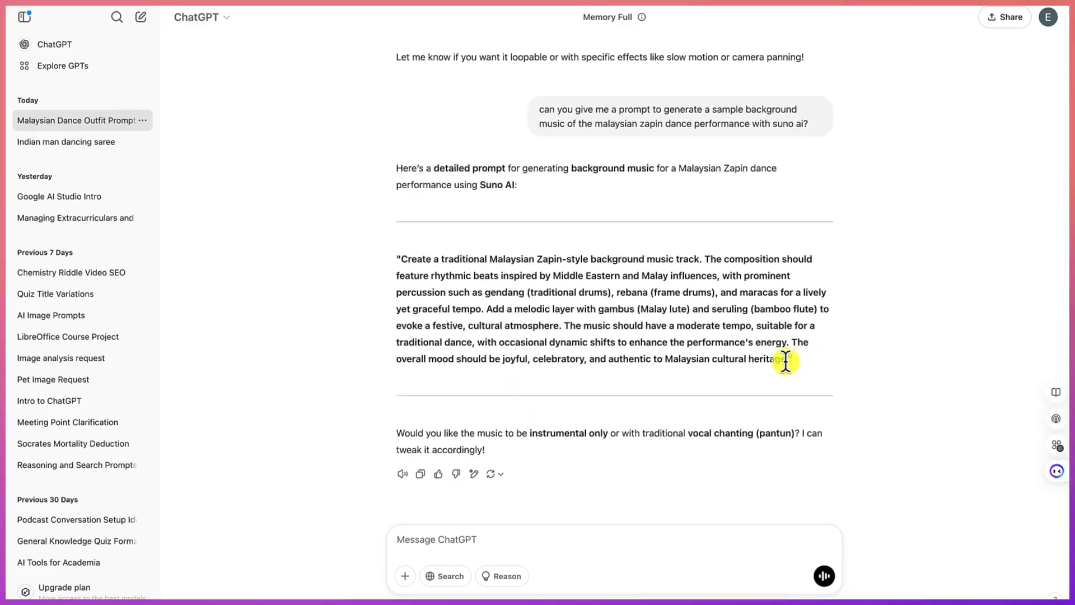
# Copy the Zapin-style background music prompt from ChatGPT into Suno's song description and create the songs.
pyautogui.moveTo(770, 358); pyautogui.dragTo(402, 261)
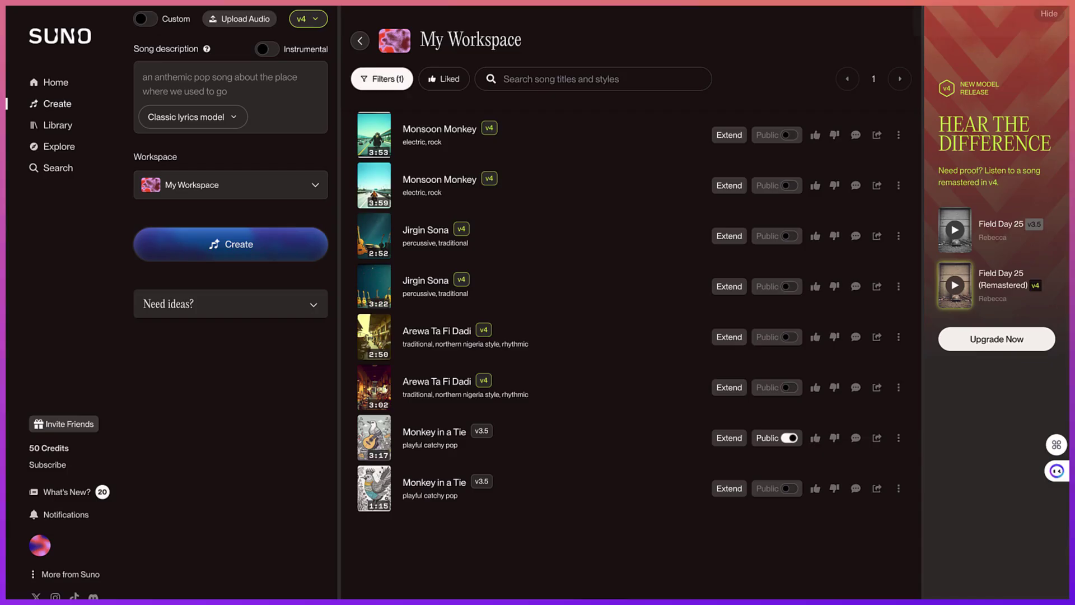
pyautogui.click(261, 88)
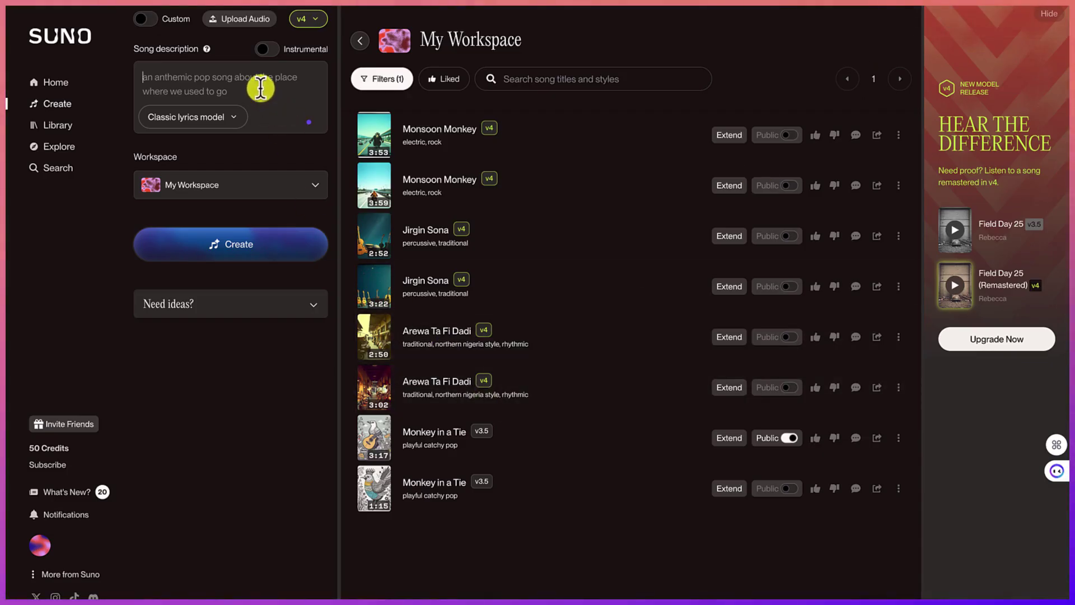
pyautogui.write('Create a traditional Malaysian Zapin-style background music track. The composition should feature rhythmic beats inspired by Middle Eastern and Malay influences, with prominent percussion such as gend')
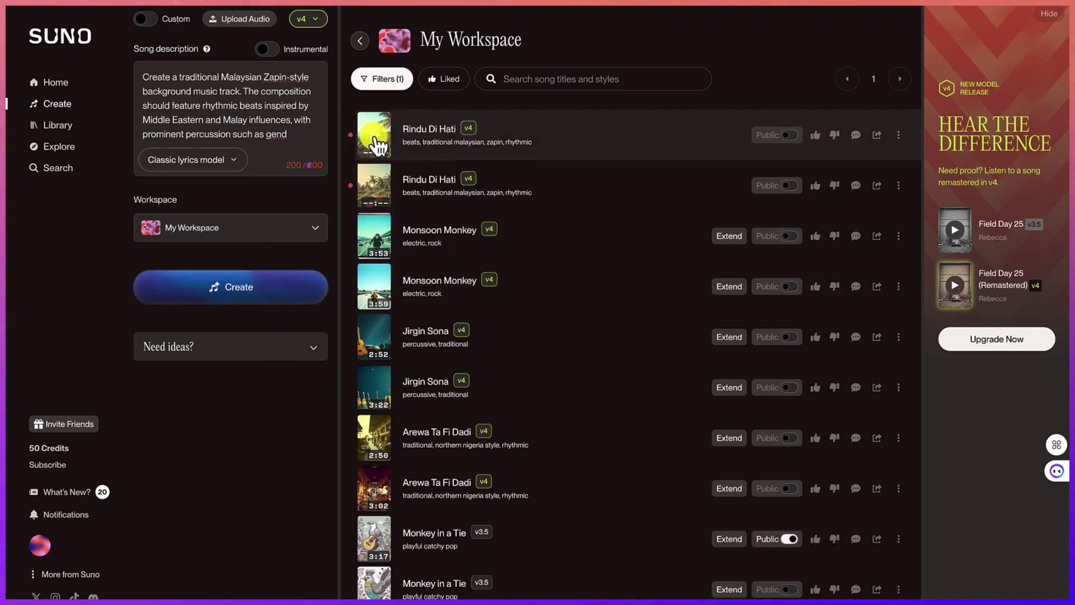
# Preview the first generated Rindu Di Hati song, pause it and download its audio.
pyautogui.click(376, 141)
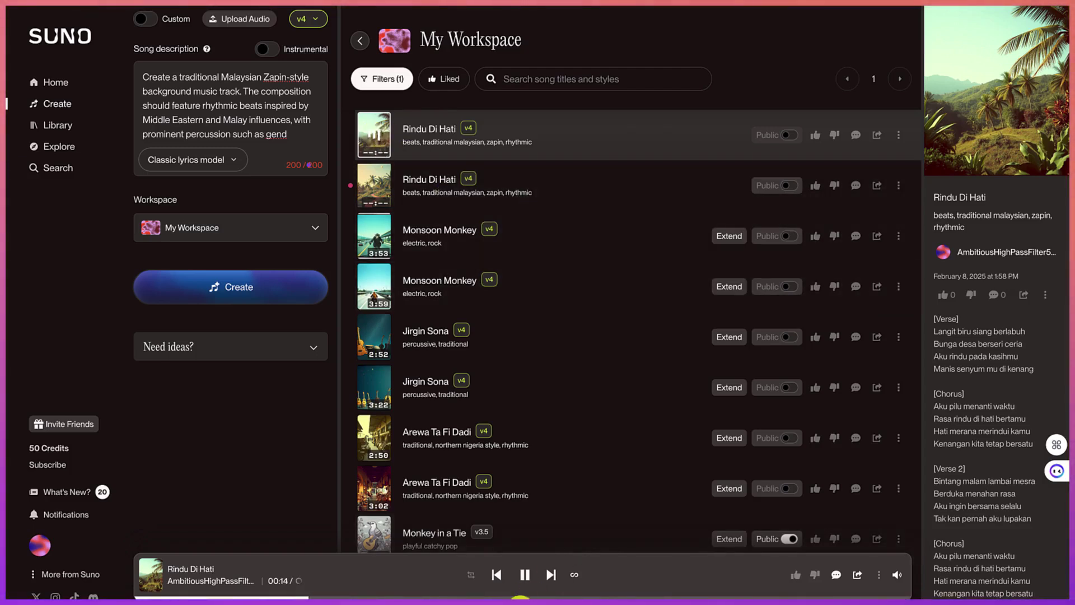
pyautogui.click(525, 577)
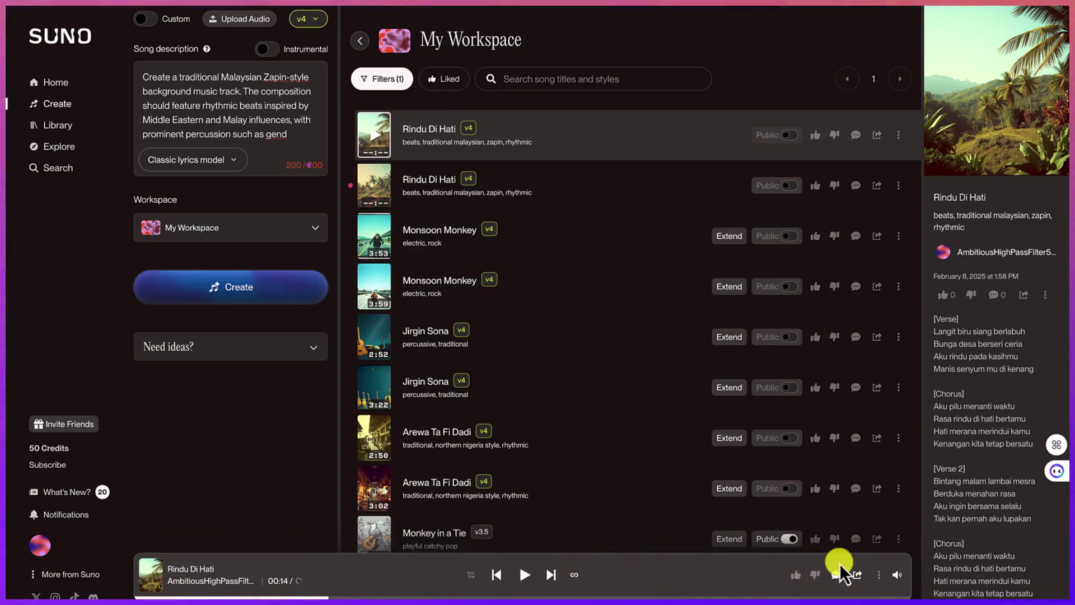
pyautogui.click(879, 576)
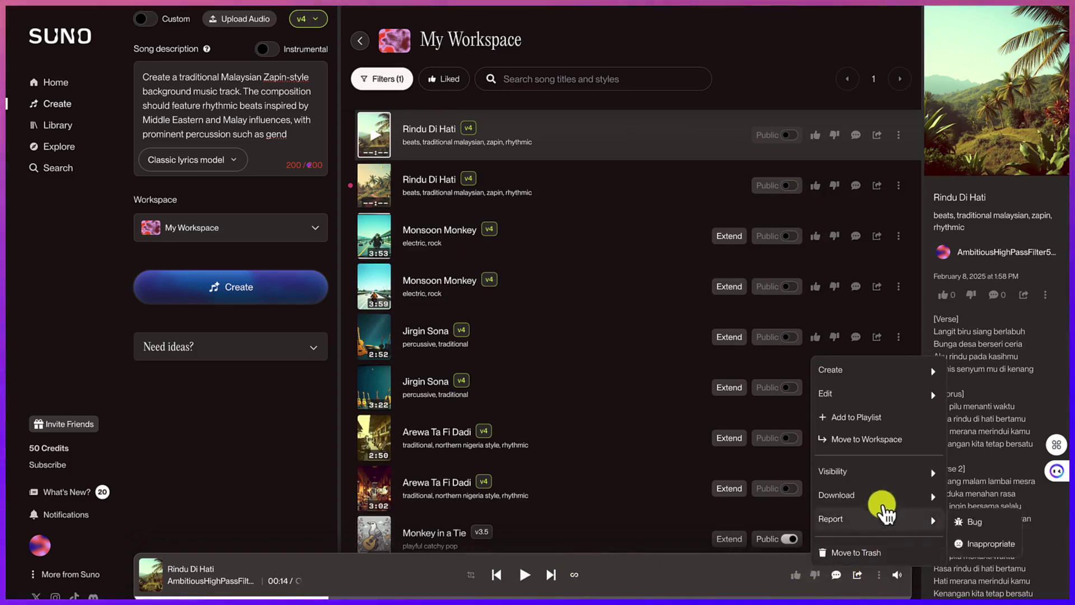
pyautogui.moveTo(886, 495)
pyautogui.click(987, 498)
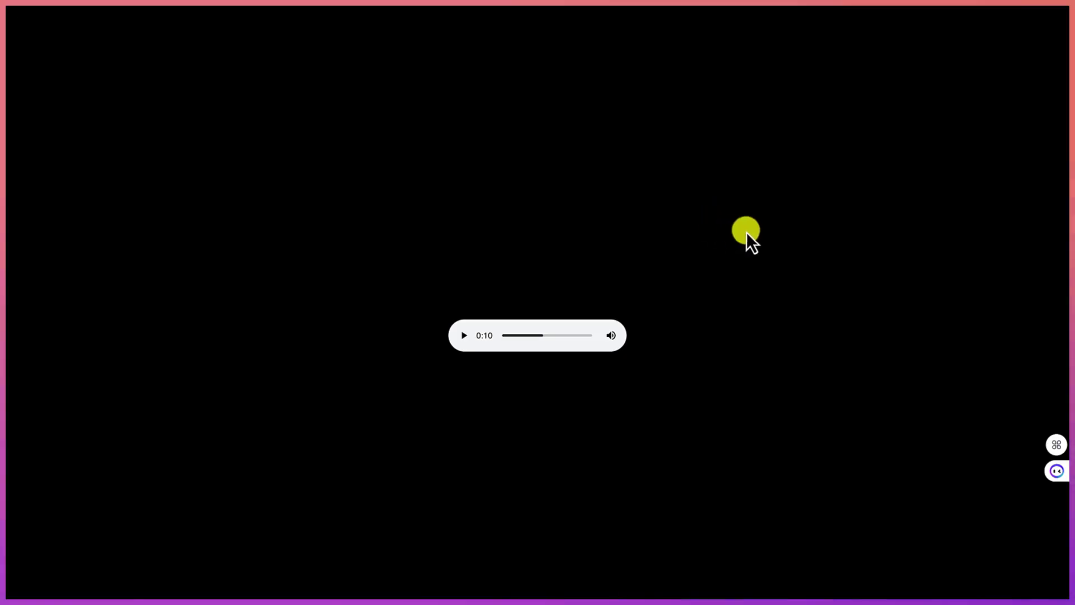
pyautogui.click(960, 7)
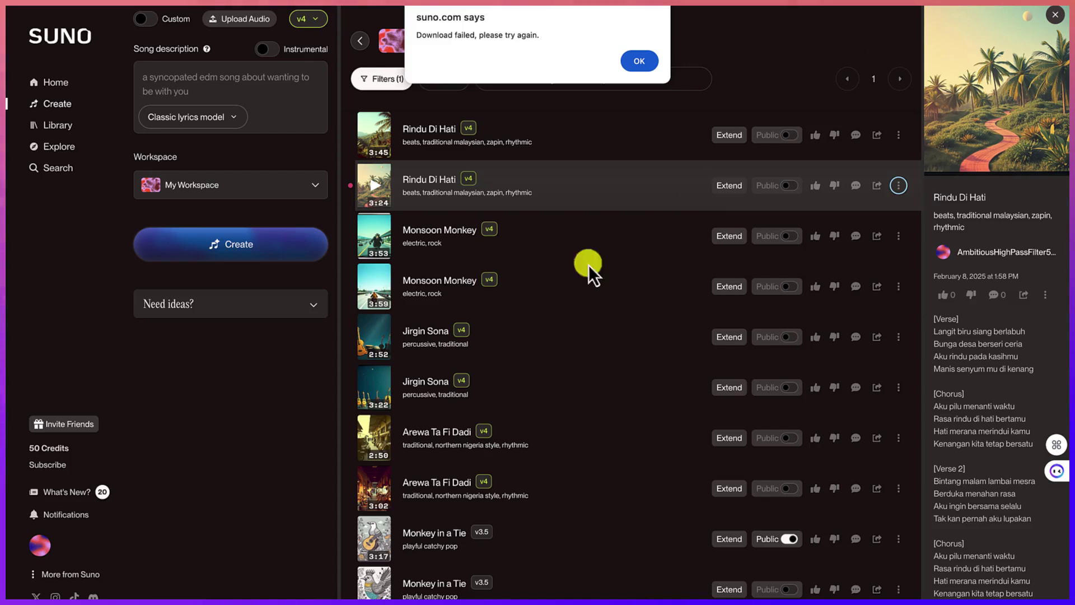
pyautogui.click(628, 62)
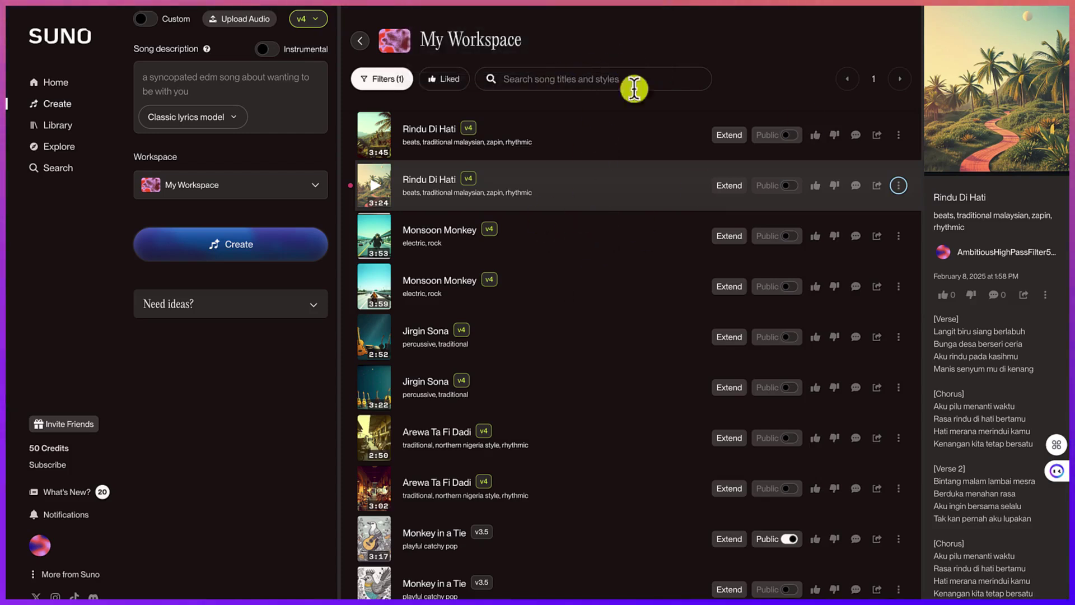
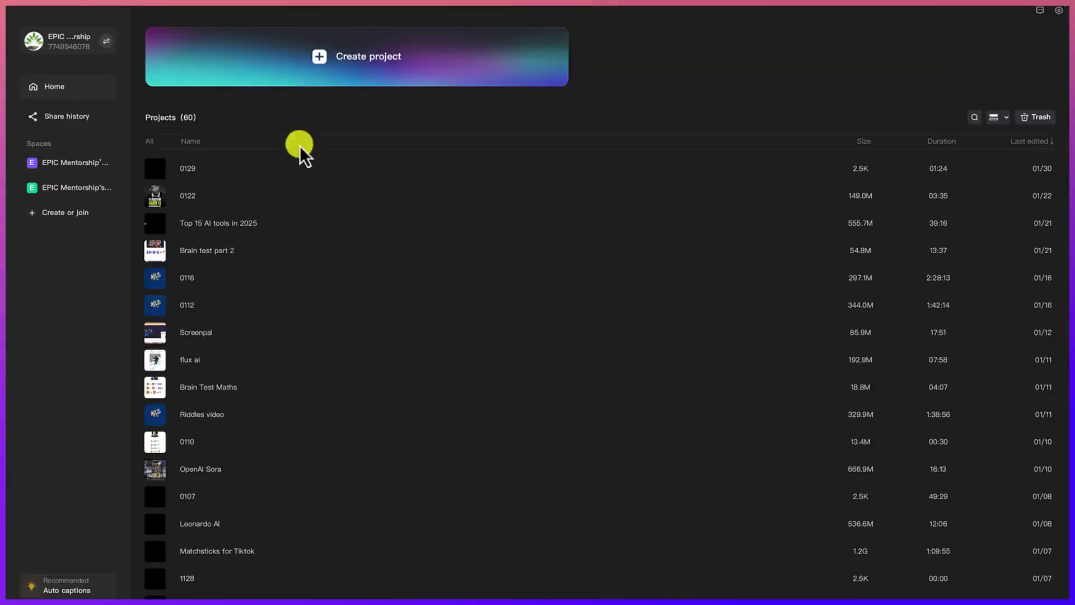
# In CapCut, create a project and import the Gen-3 Alpha Turbo 1...M 5.mp4 video and Rindu Di Hati.mp3 from Downloads.
pyautogui.click(387, 65)
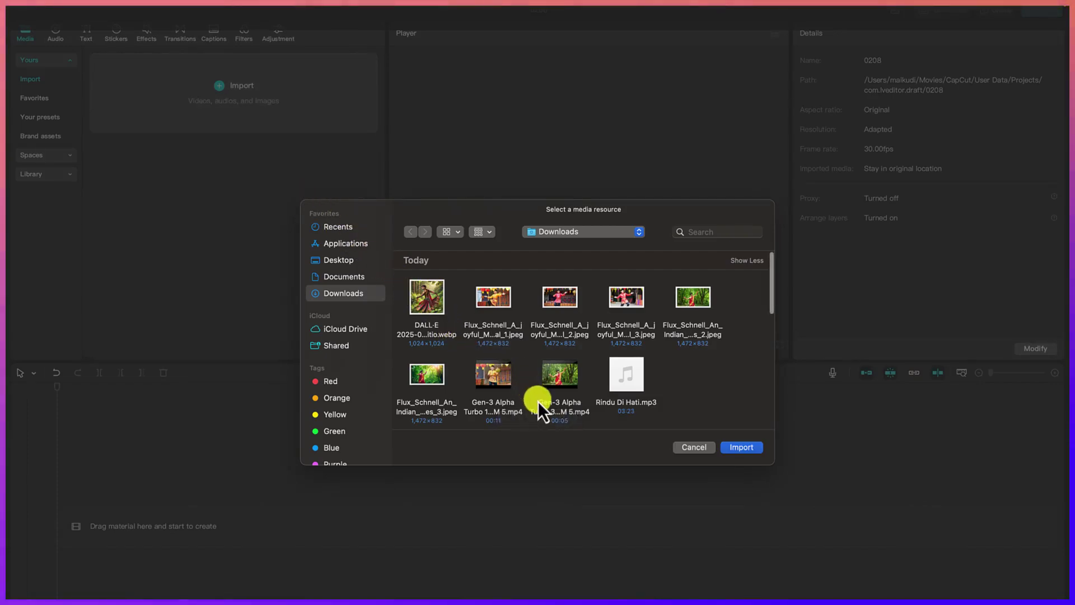
pyautogui.click(560, 412)
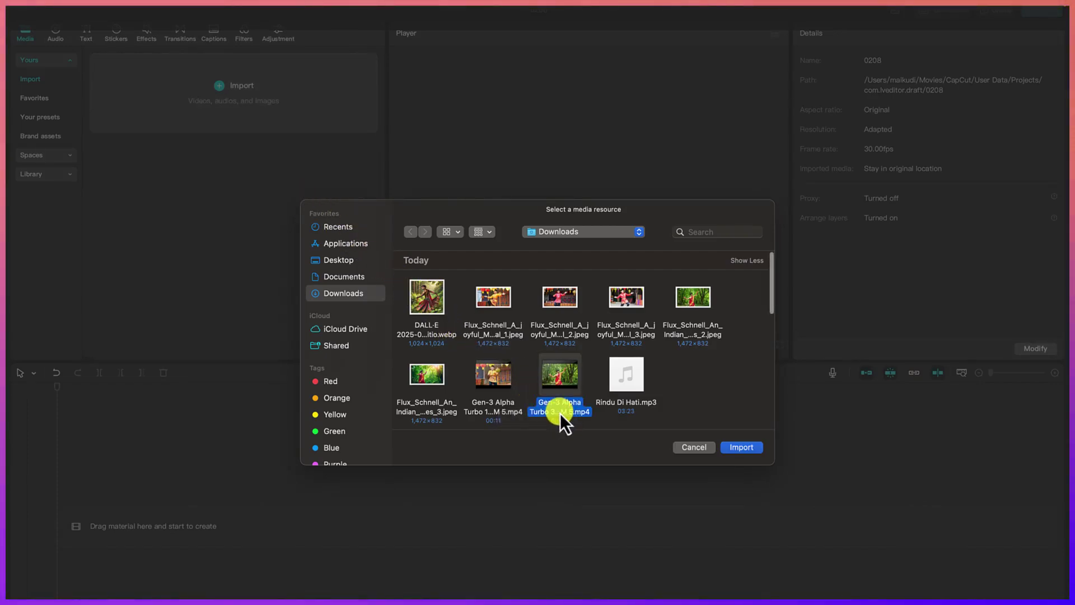
pyautogui.click(492, 406)
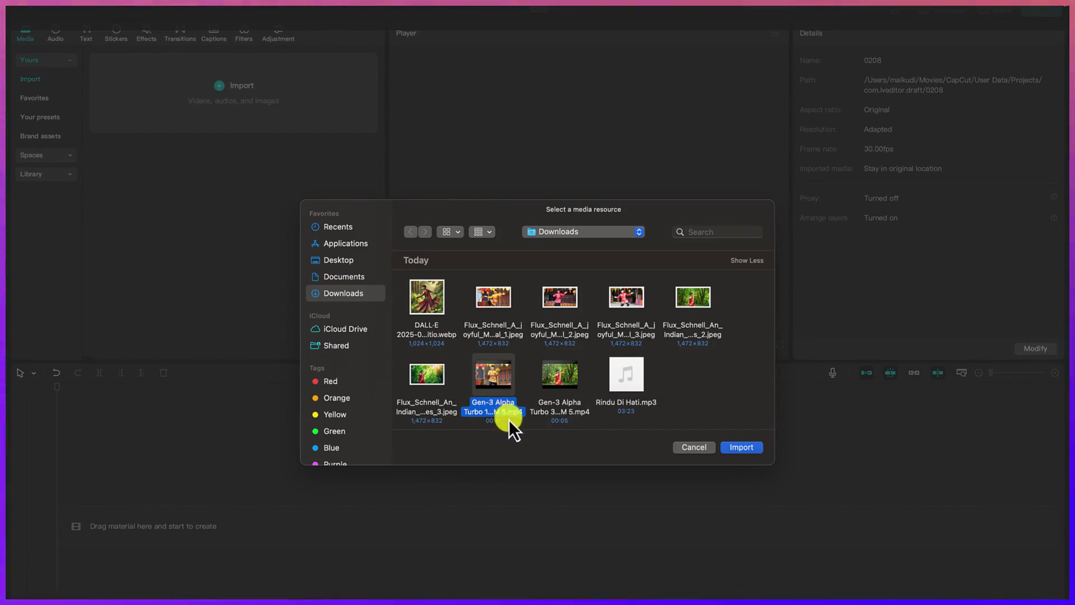
pyautogui.keyDown('super'); pyautogui.click(637, 400); pyautogui.keyUp('super')
pyautogui.click(738, 451)
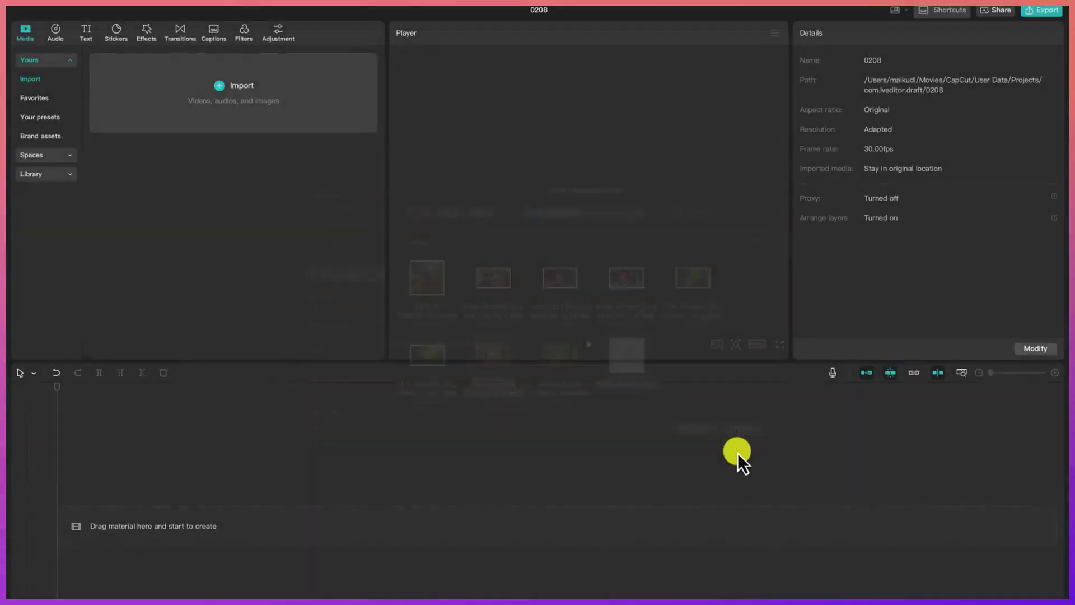
# Place the dance video on the timeline with the Rindu Di Hati song beneath it, both starting at 00:00.
pyautogui.click(151, 172)
pyautogui.moveTo(122, 116); pyautogui.dragTo(89, 508)
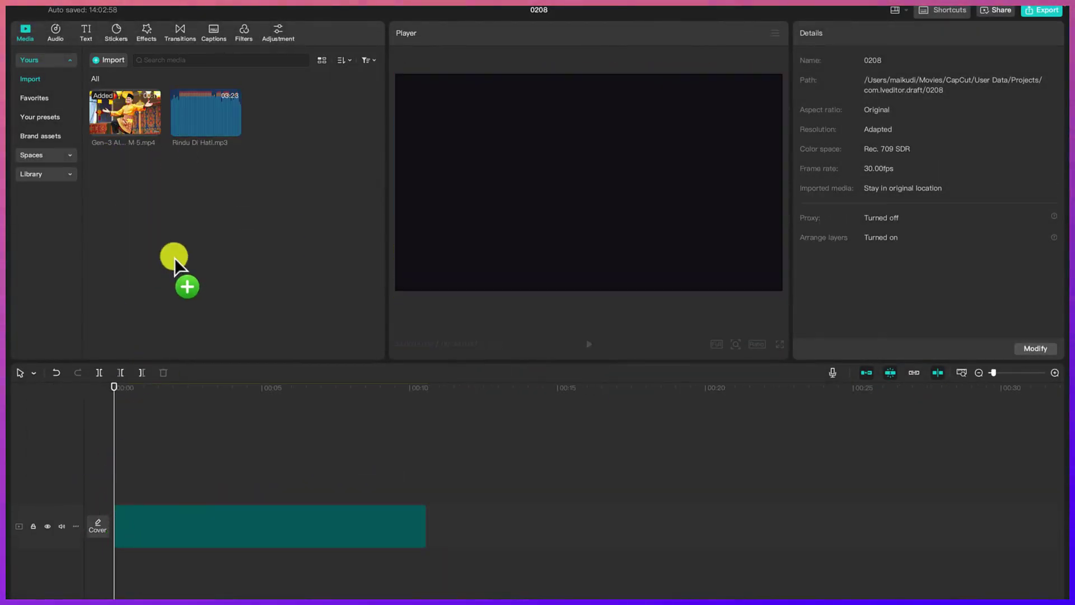
pyautogui.moveTo(196, 132); pyautogui.dragTo(202, 220)
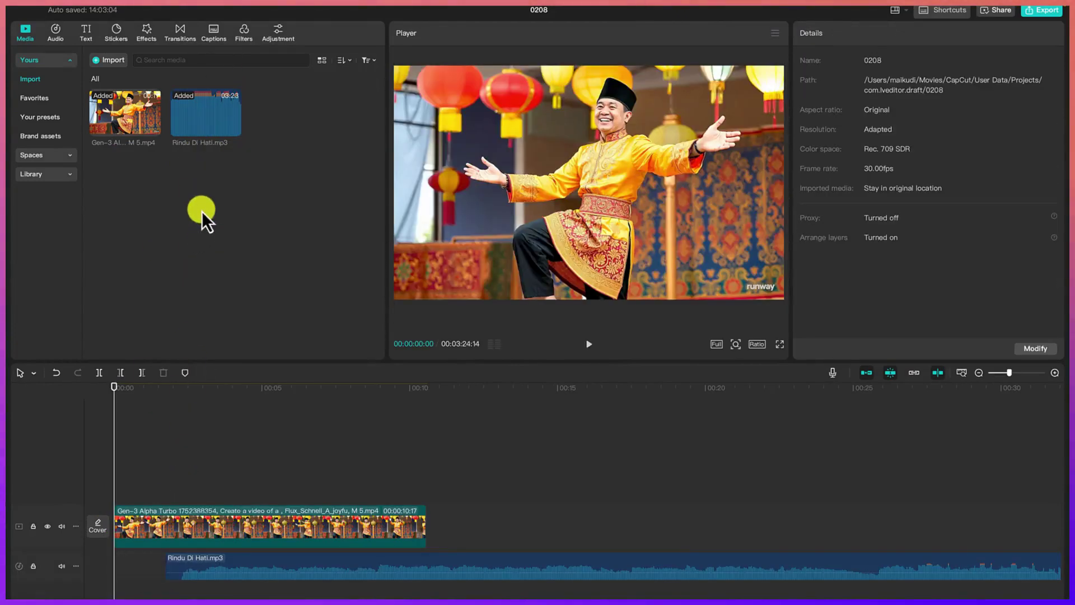
pyautogui.moveTo(324, 559); pyautogui.dragTo(197, 559)
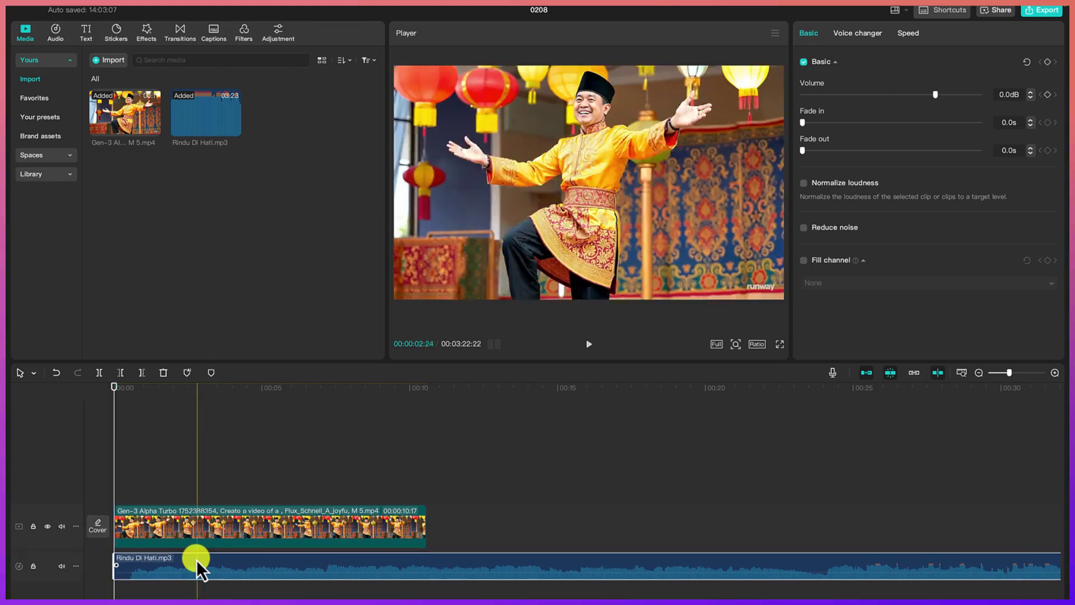
# Play back the edit, split the song where the video clip ends and delete the excess audio.
pyautogui.press('space')
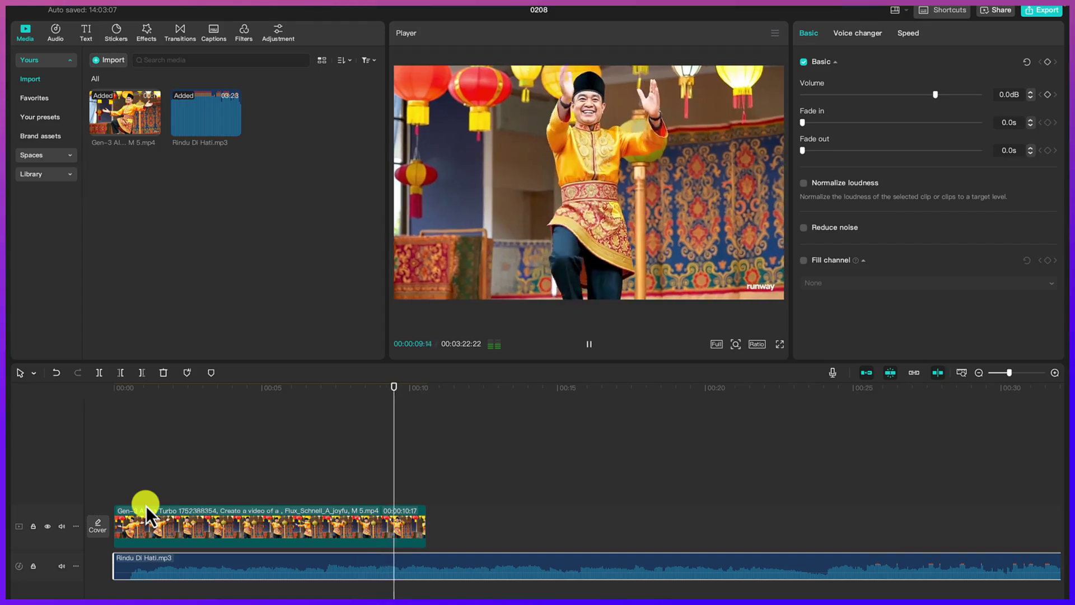
pyautogui.press('space')
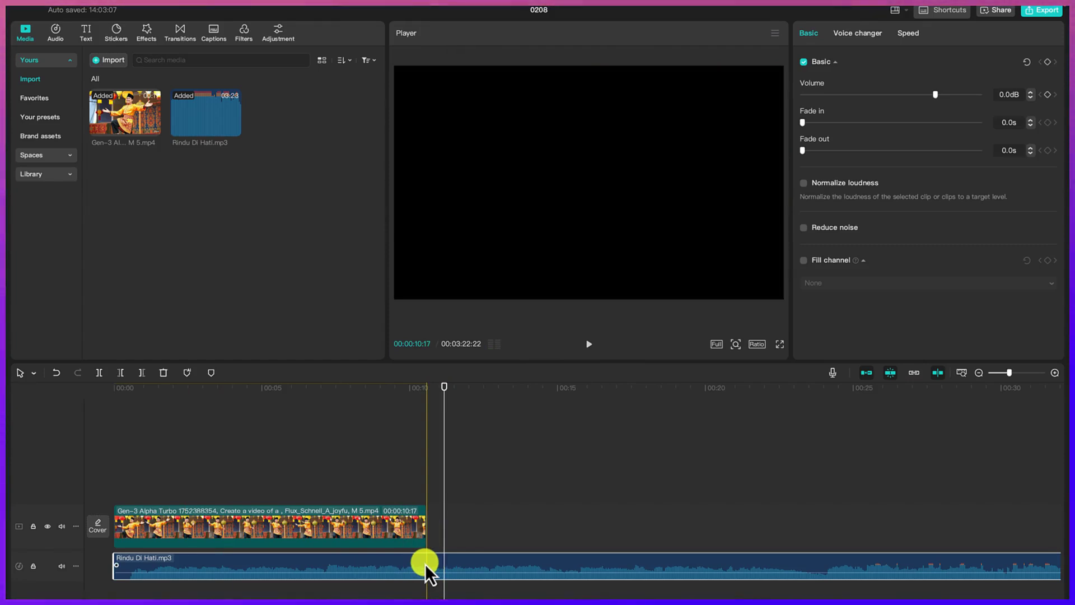
pyautogui.click(425, 563)
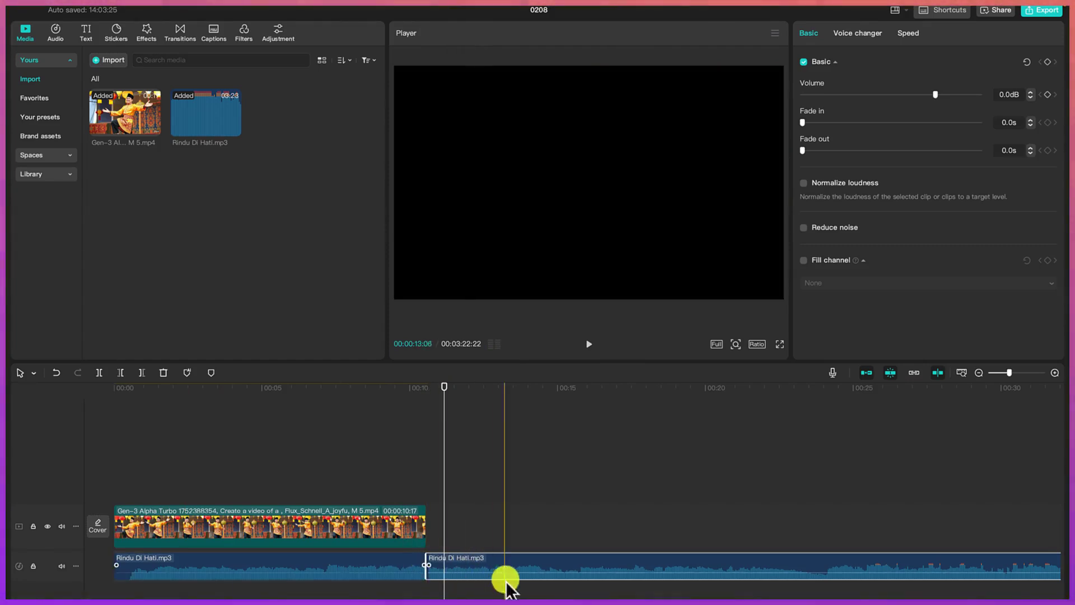
pyautogui.press('Delete')
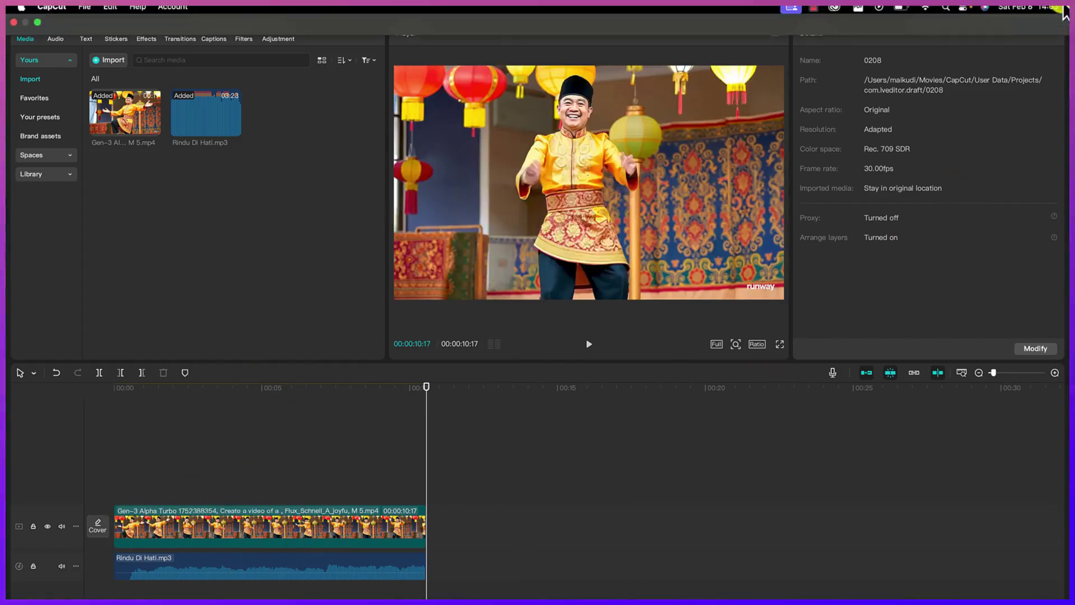
# Export the project with video enabled as "Malaysian dance" to the Image to video folder and close the sharing dialog.
pyautogui.click(1043, 15)
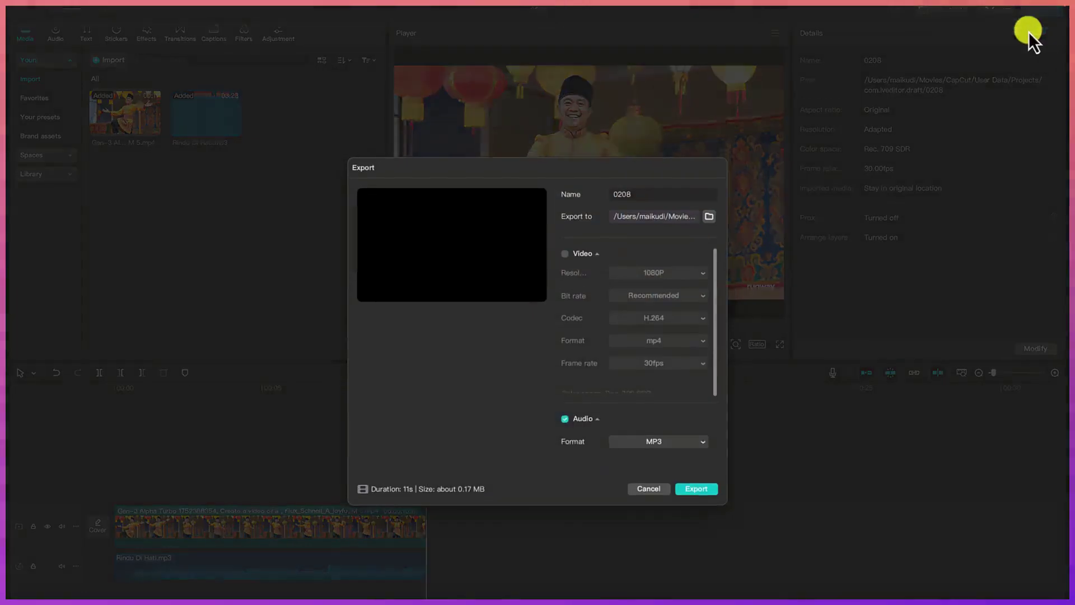
pyautogui.write('Malaysia')
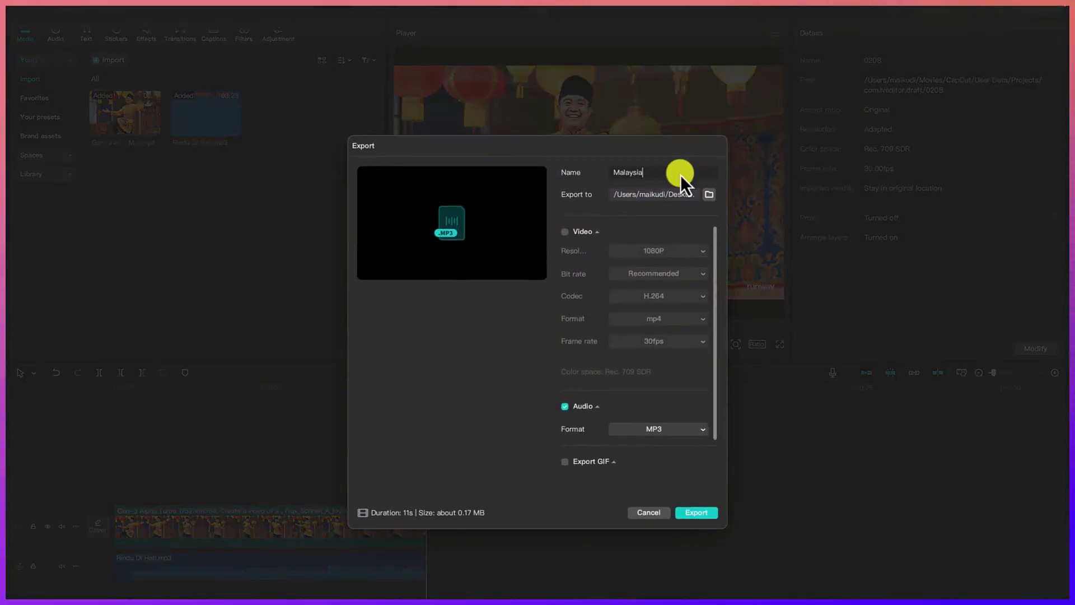
pyautogui.write('n dance')
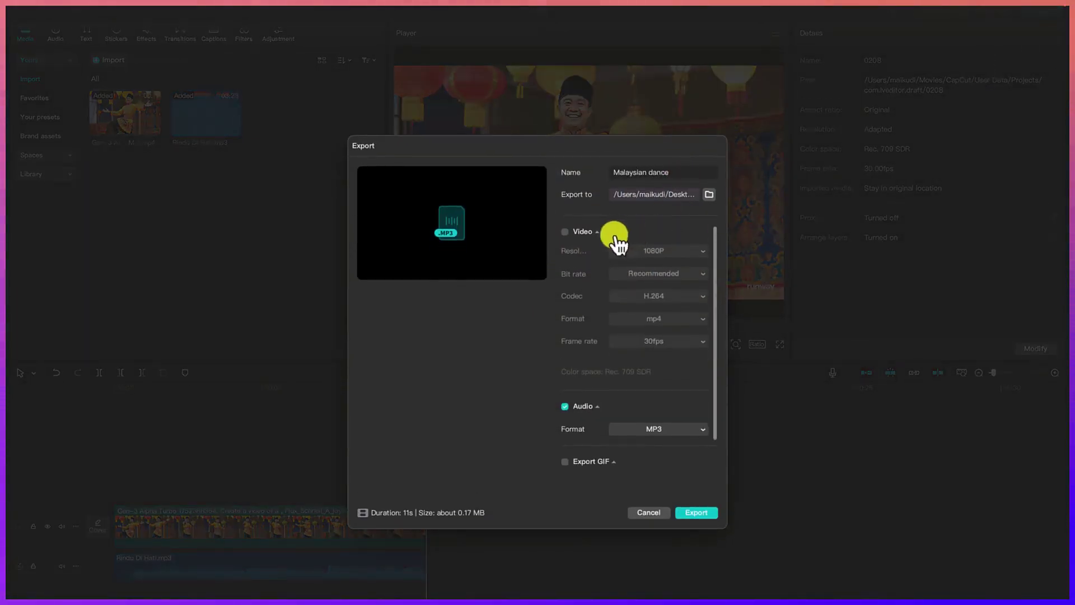
pyautogui.click(709, 195)
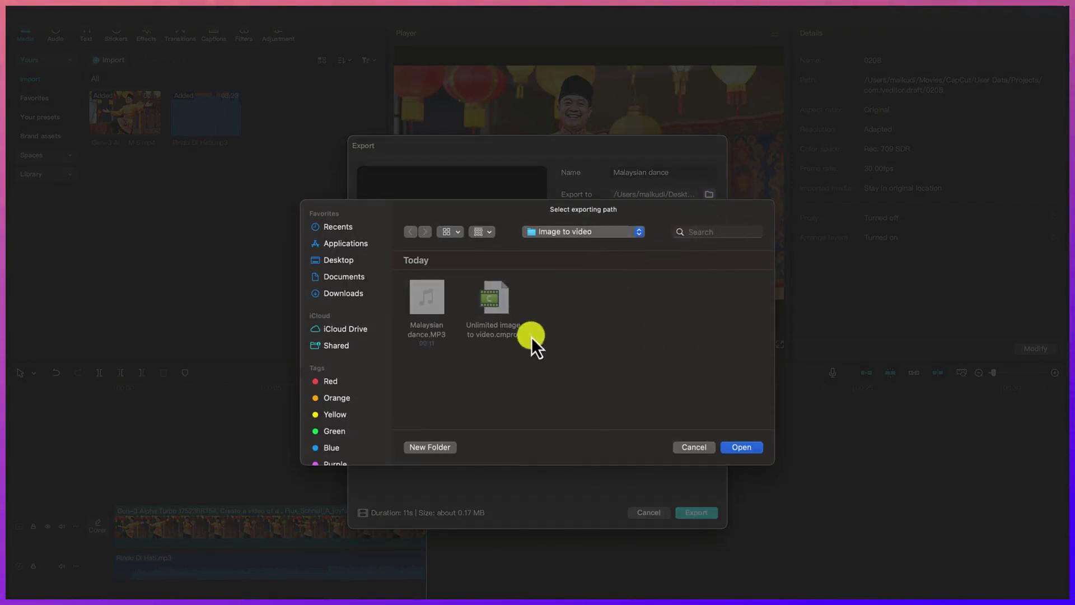
pyautogui.click(750, 449)
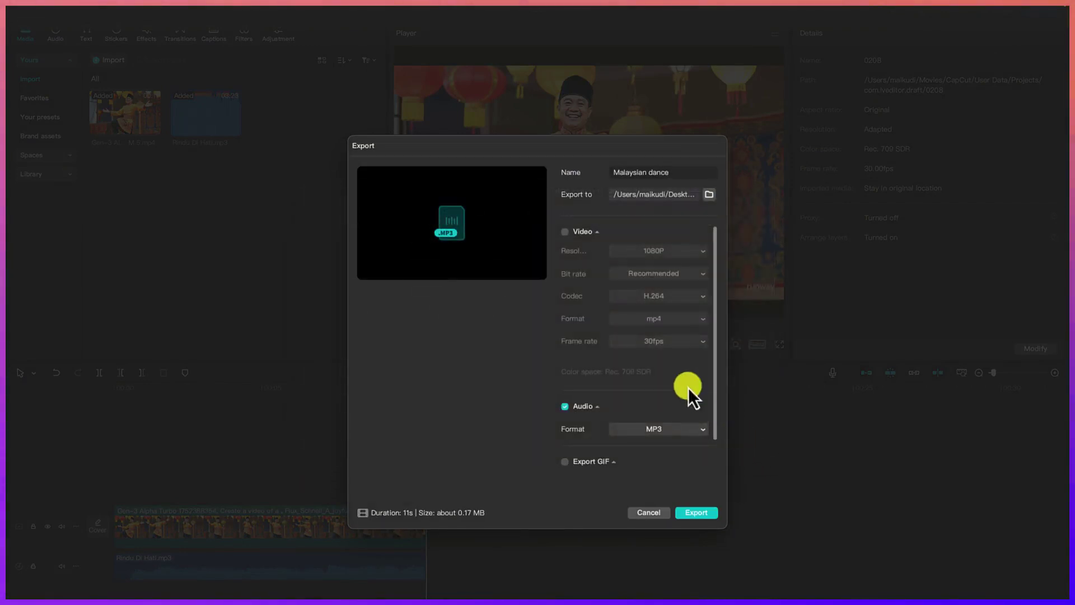
pyautogui.click(565, 231)
pyautogui.click(696, 513)
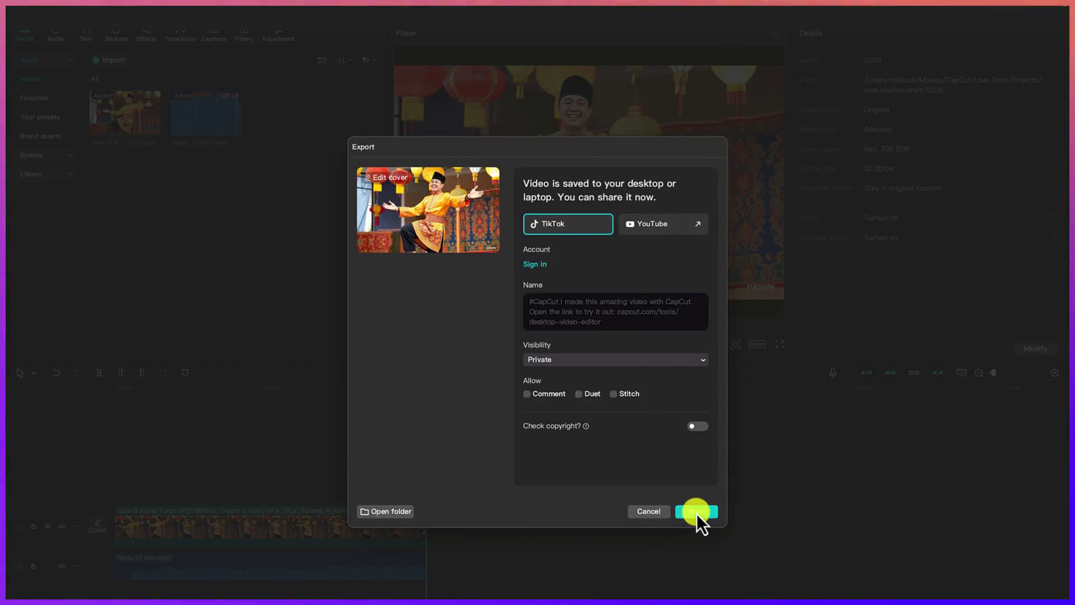
pyautogui.click(660, 516)
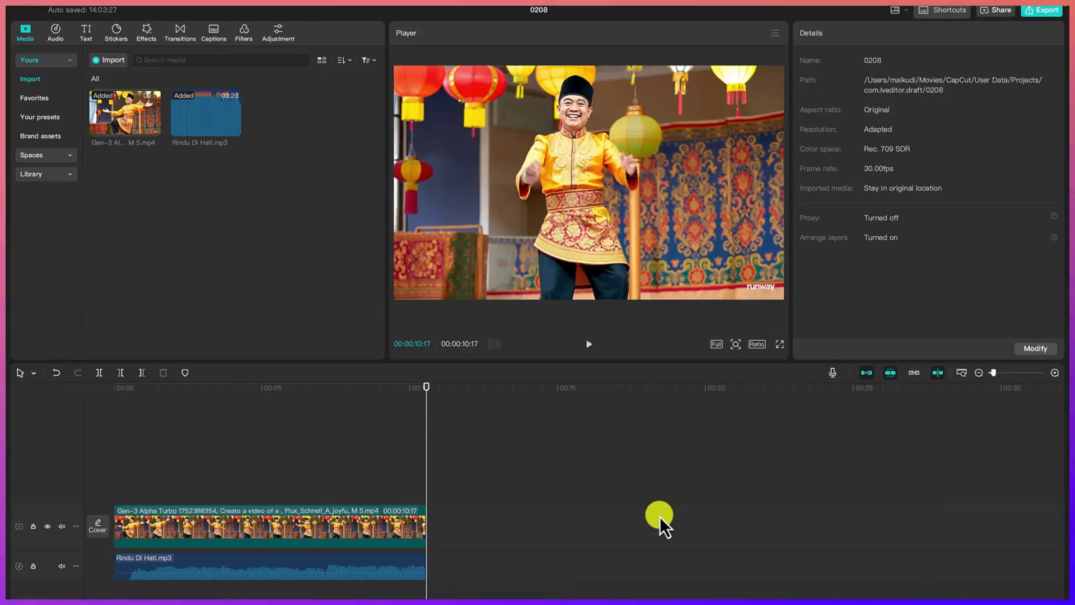